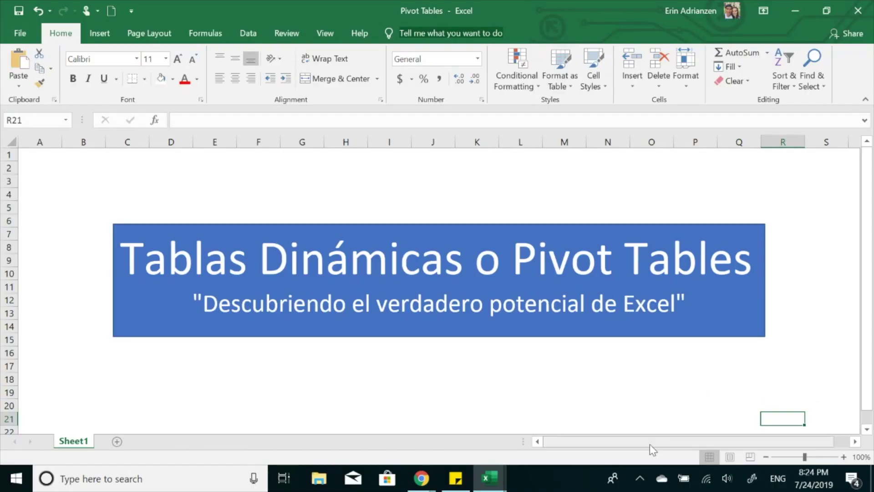
Step: Switch to Chrome and search for 'densidad de poblacion banco mundial'
left_click(423, 478)
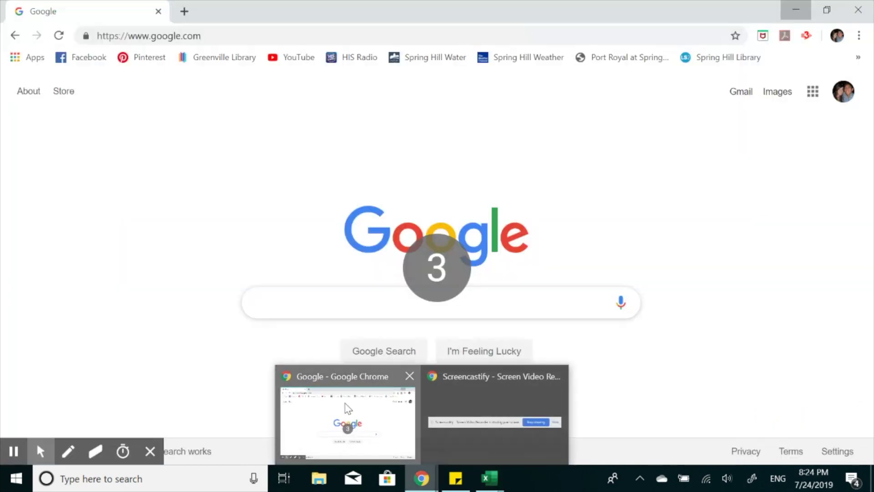
left_click(348, 430)
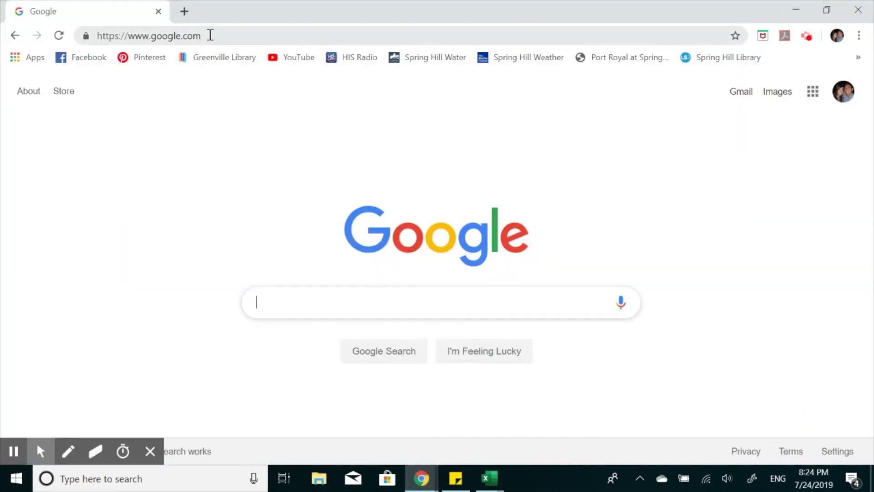
left_click(210, 36)
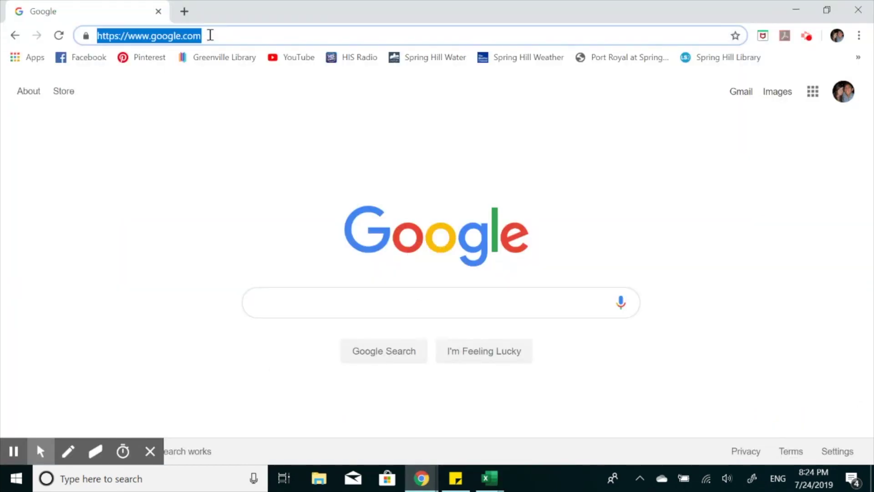
type("den")
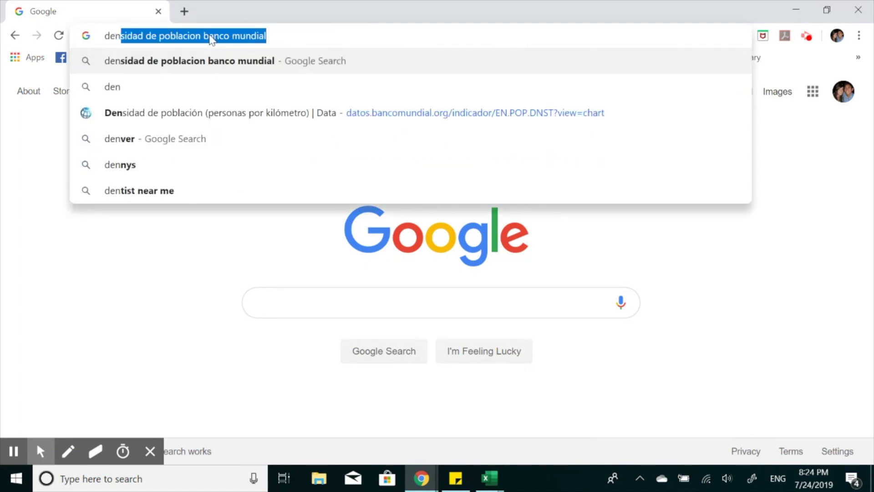
key("Return")
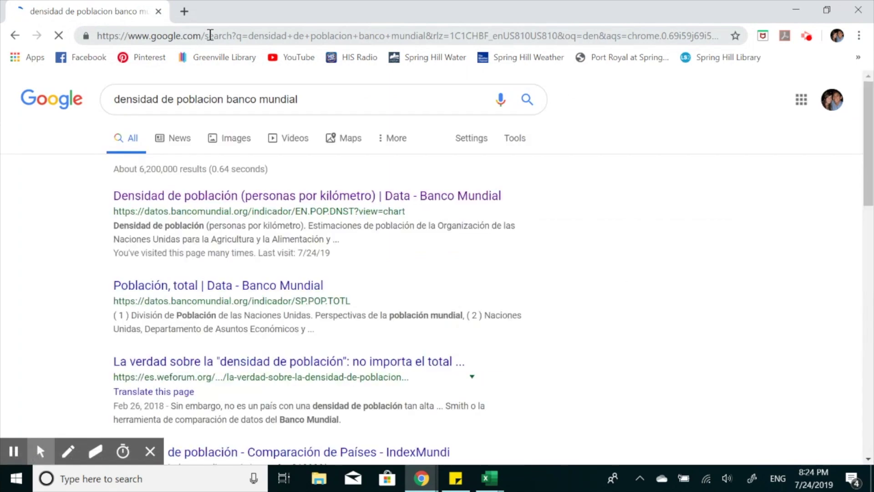
Step: Open the World Bank population density result and scroll down to its Descargar datos options
left_click(387, 195)
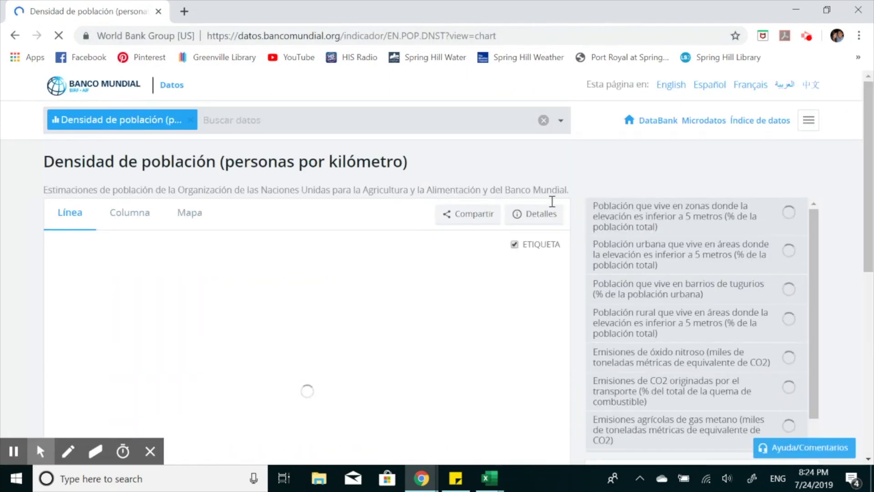
scroll(839, 296, "down", 3)
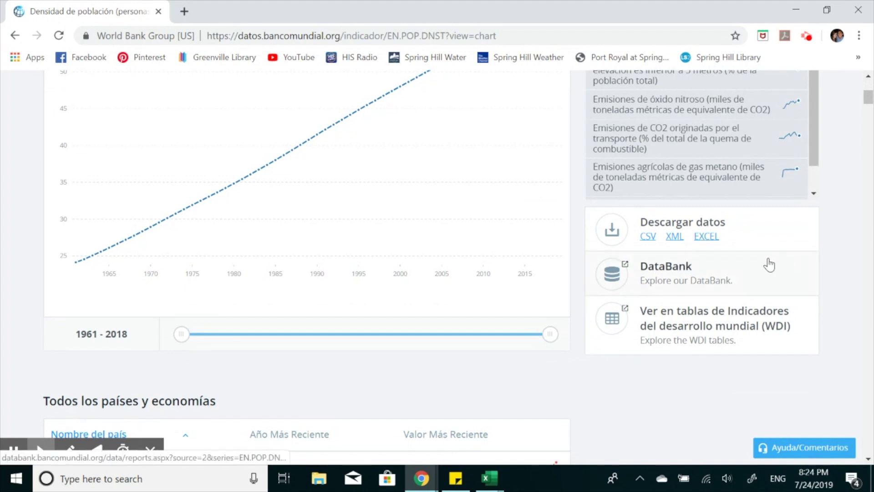
scroll(786, 280, "down", 2)
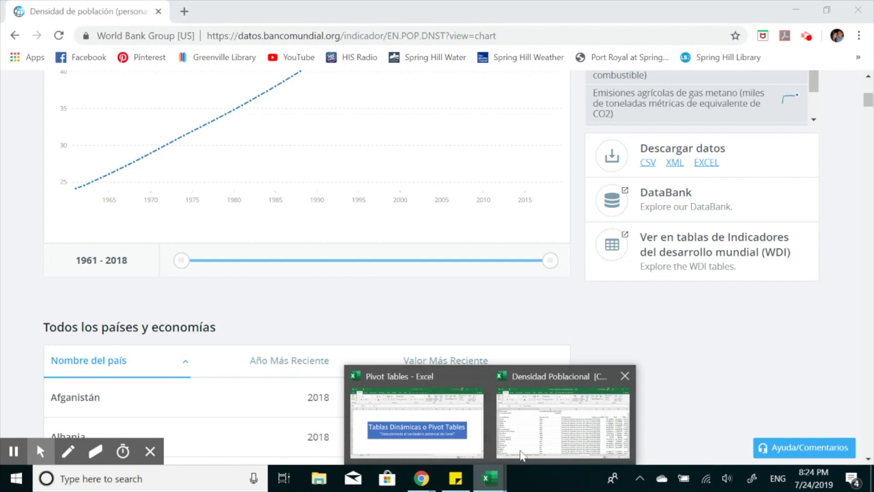
Step: Switch to the Densidad Poblacional workbook window in Excel
mouse_move(489, 478)
left_click(550, 428)
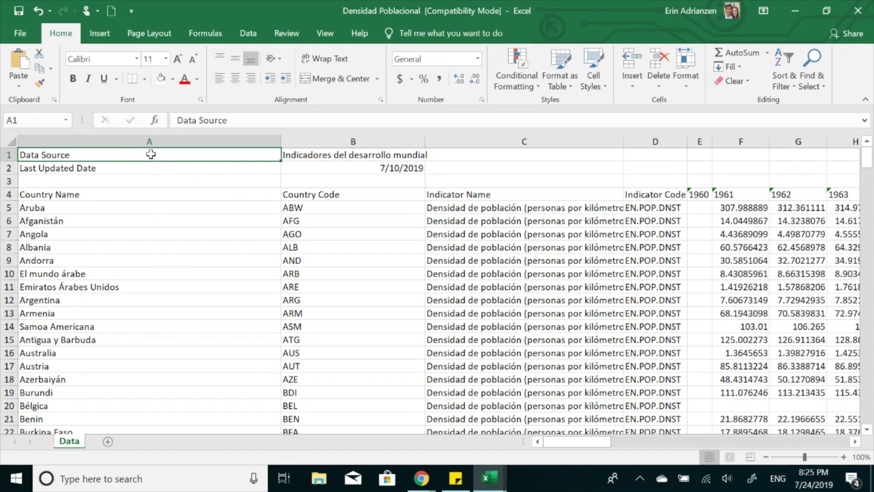
Step: Clear A1:B2, delete columns C:E (Indicator Name, Indicator Code, 1960), and narrow column A
left_click_drag(150, 155, 357, 166)
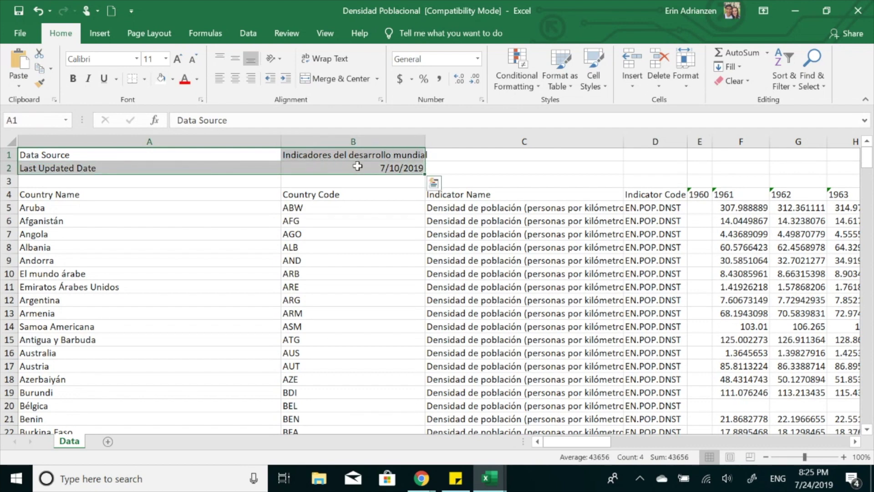
key("Delete")
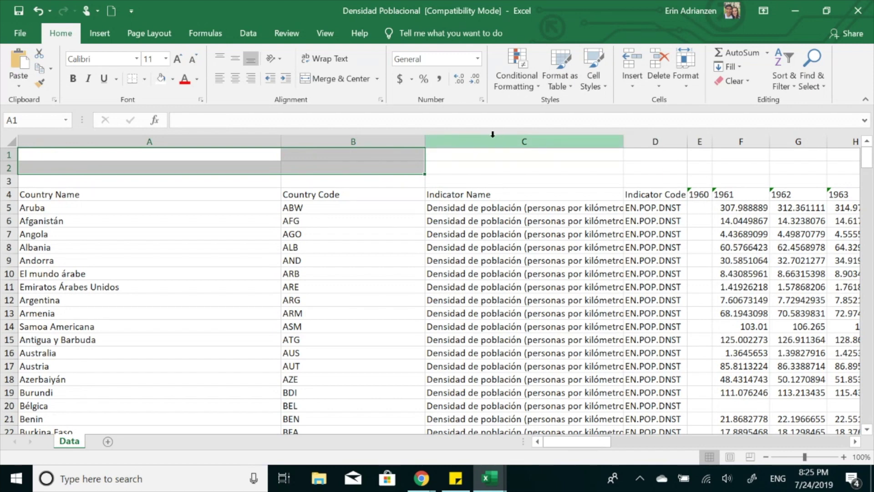
left_click(479, 142)
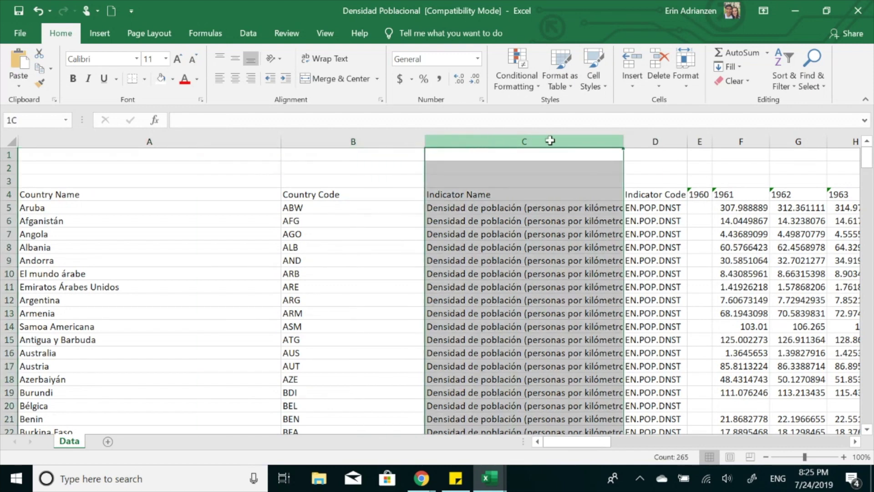
left_click_drag(478, 144, 700, 142)
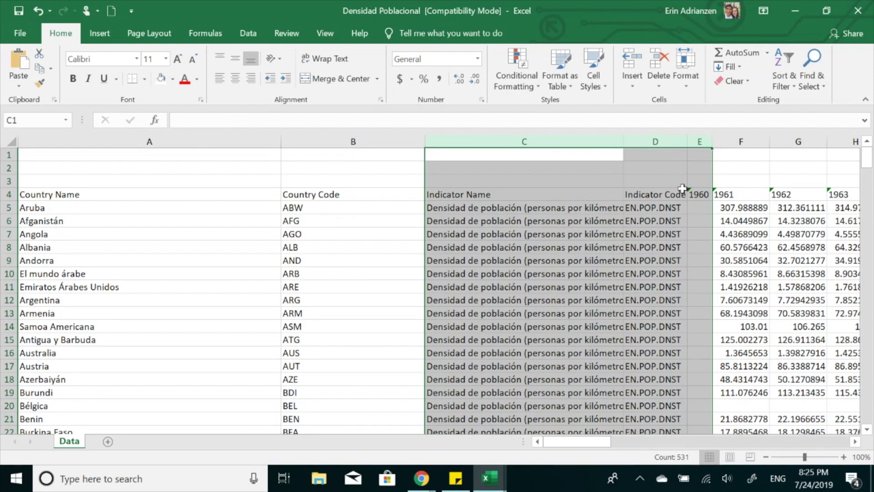
scroll(677, 240, "down", 3)
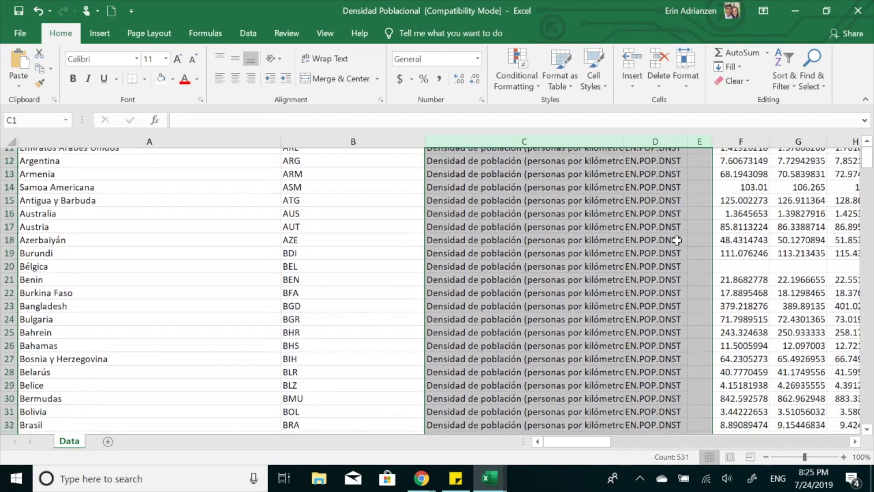
scroll(683, 227, "up", 4)
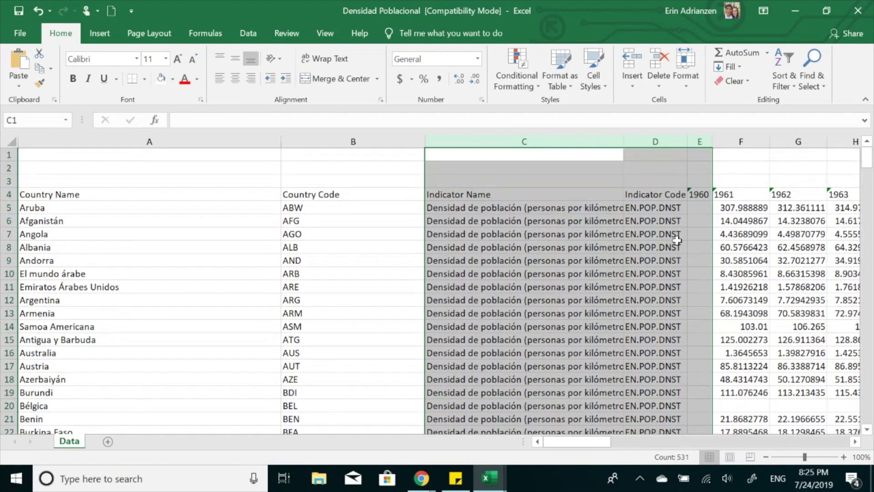
right_click(633, 165)
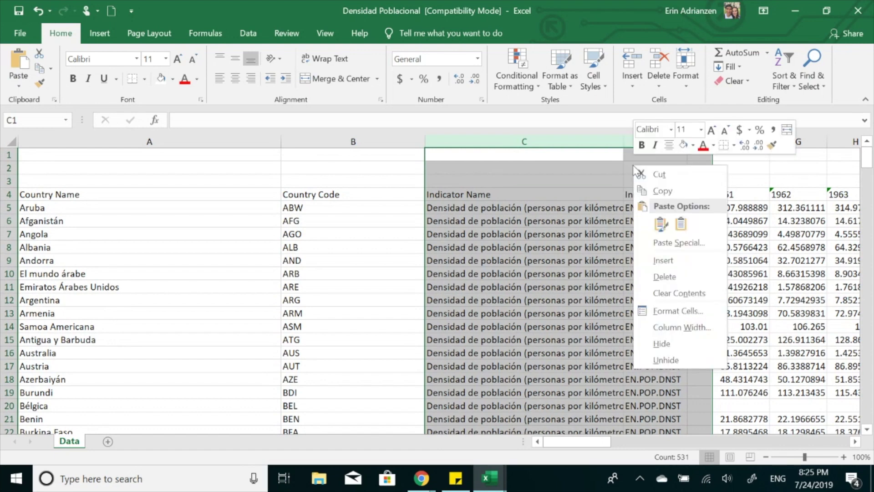
left_click(680, 280)
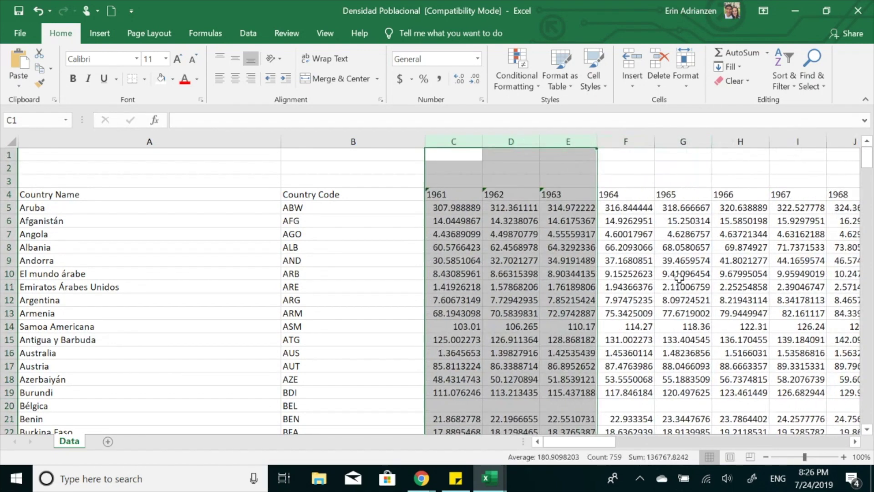
left_click_drag(281, 140, 136, 144)
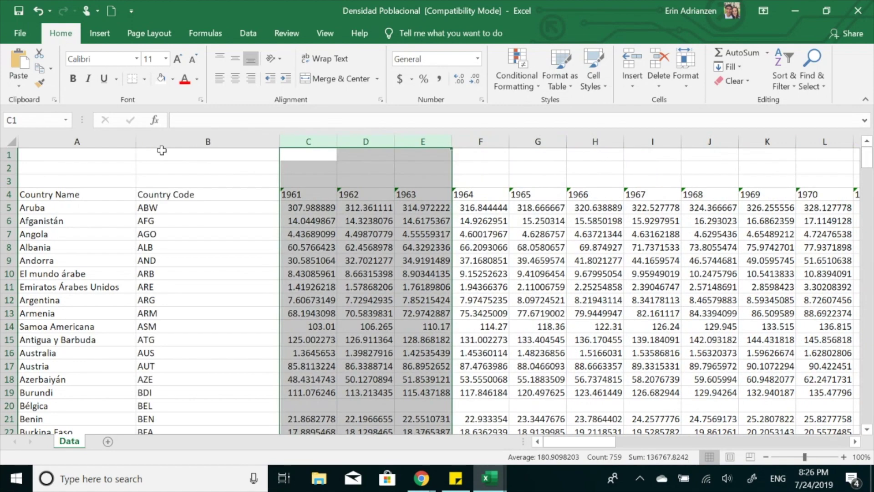
left_click(362, 247)
scroll(248, 320, "down", 2)
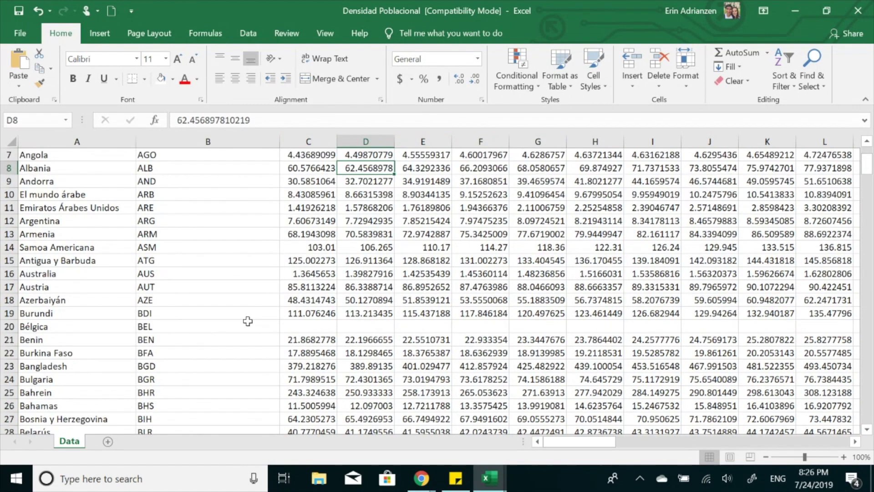
scroll(315, 336, "right", 1)
scroll(410, 332, "right", 3)
scroll(518, 329, "right", 5)
scroll(519, 329, "right", 3)
scroll(518, 329, "right", 3)
scroll(519, 329, "right", 2)
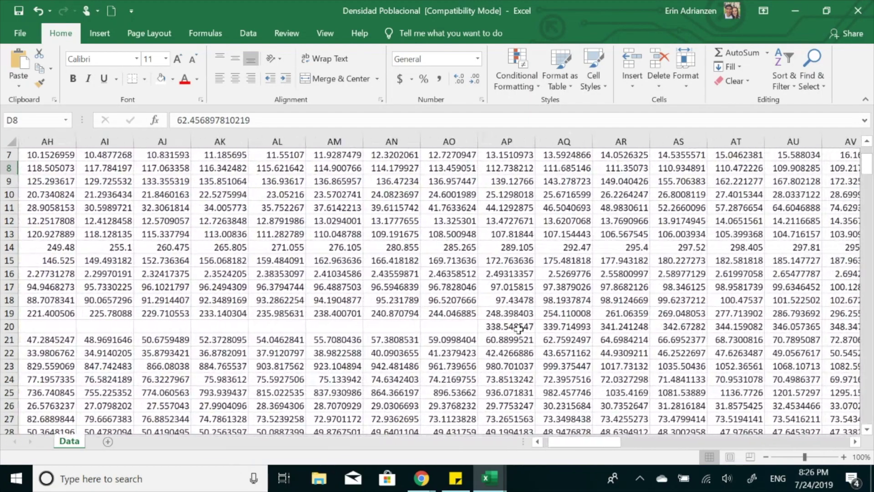
scroll(518, 329, "left", 4)
scroll(519, 329, "down", 3)
scroll(518, 329, "down", 3)
scroll(518, 329, "left", 2)
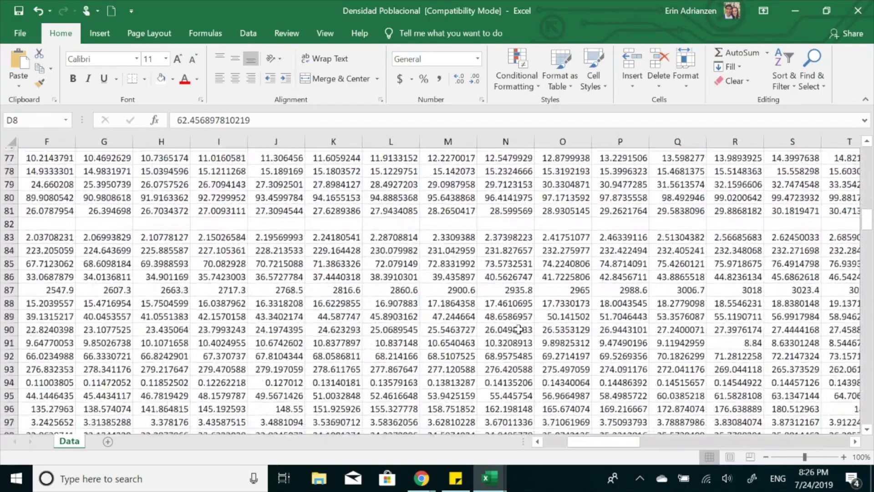
scroll(650, 238, "right", 2)
scroll(651, 237, "right", 2)
scroll(650, 237, "right", 2)
scroll(374, 258, "left", 1)
scroll(373, 259, "down", 3)
scroll(374, 258, "down", 1)
scroll(374, 258, "down", 1)
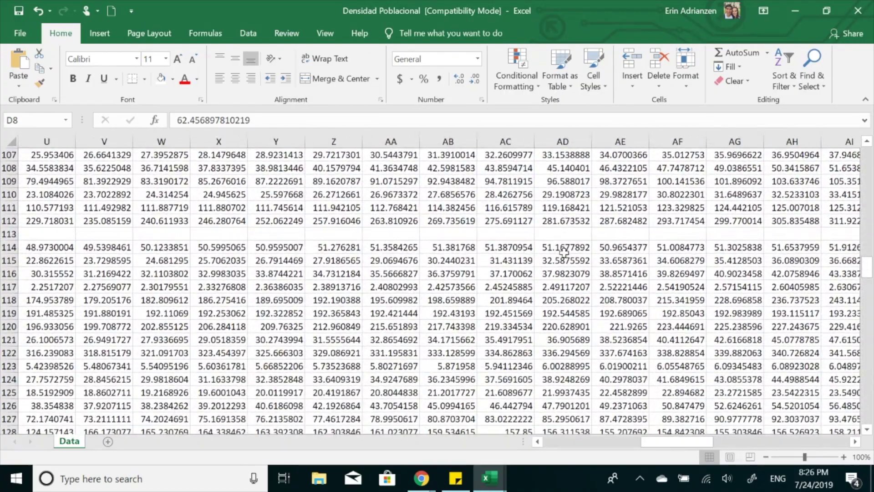
scroll(565, 251, "right", 1)
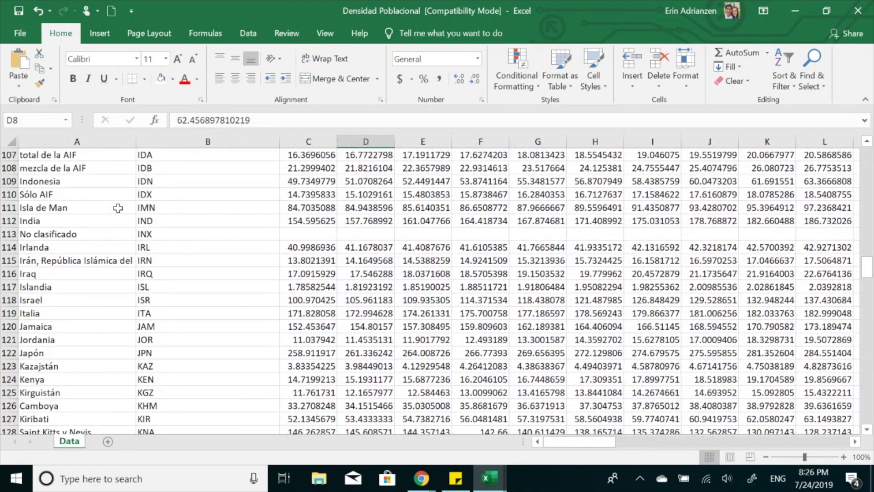
Step: Delete the empty No clasificado row
left_click(8, 233)
right_click(10, 234)
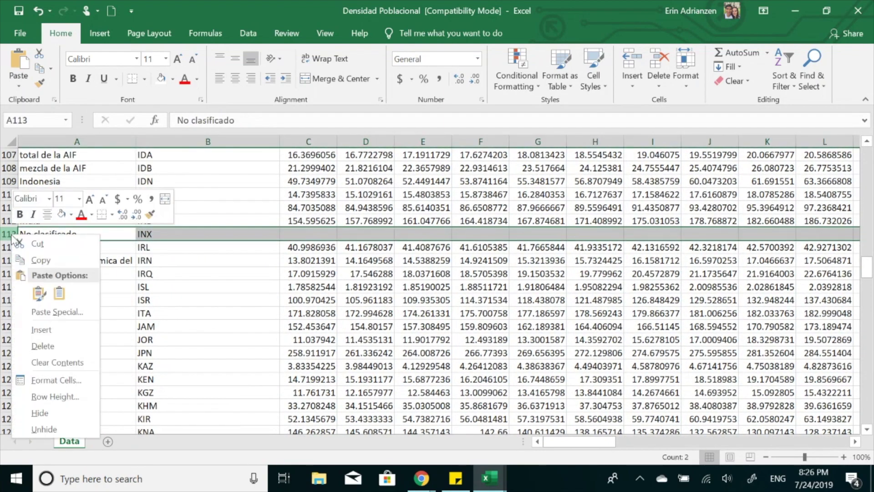
left_click(58, 346)
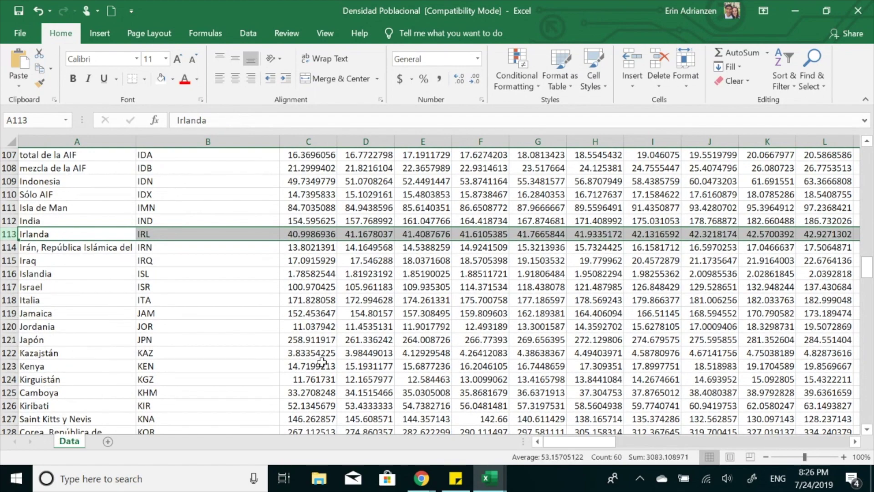
Step: Inspect the Luxemburgo row and row 208, then delete the empty Sudán row
scroll(322, 363, "down", 3)
scroll(318, 364, "down", 3)
scroll(314, 360, "down", 3)
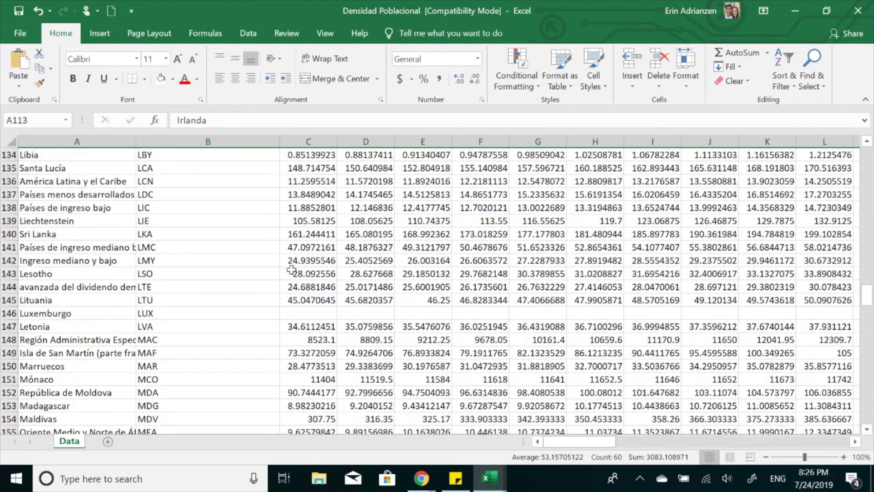
left_click(9, 313)
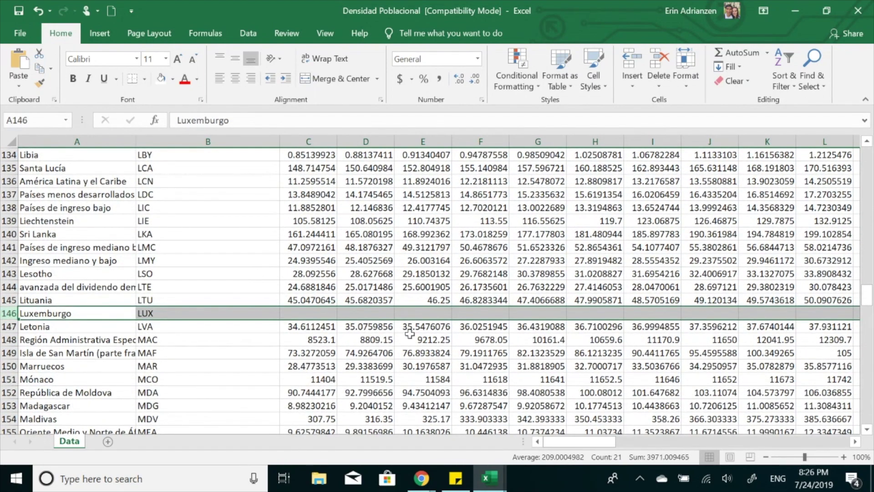
scroll(629, 299, "right", 3)
scroll(630, 299, "right", 3)
scroll(630, 300, "right", 1)
scroll(629, 299, "down", 1)
scroll(630, 299, "down", 2)
scroll(630, 299, "down", 2)
scroll(629, 299, "down", 4)
scroll(630, 299, "down", 4)
scroll(630, 299, "down", 4)
scroll(630, 299, "down", 5)
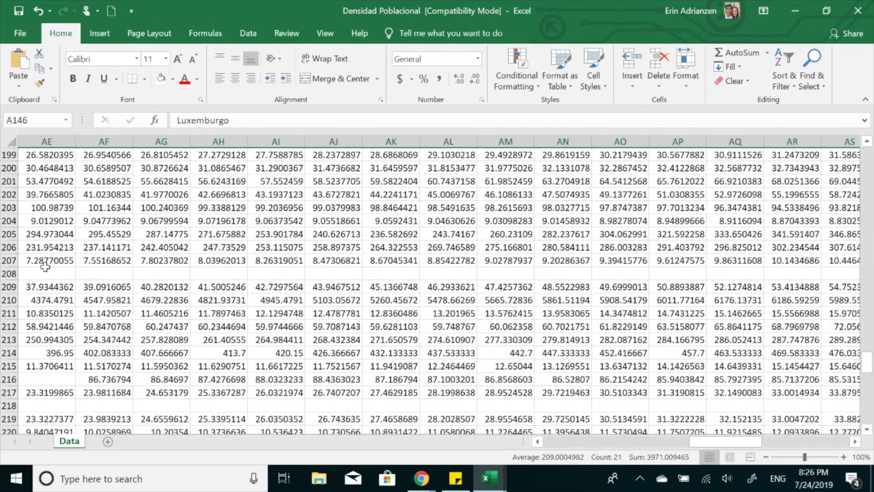
left_click(9, 273)
scroll(480, 300, "right", 2)
scroll(481, 300, "right", 3)
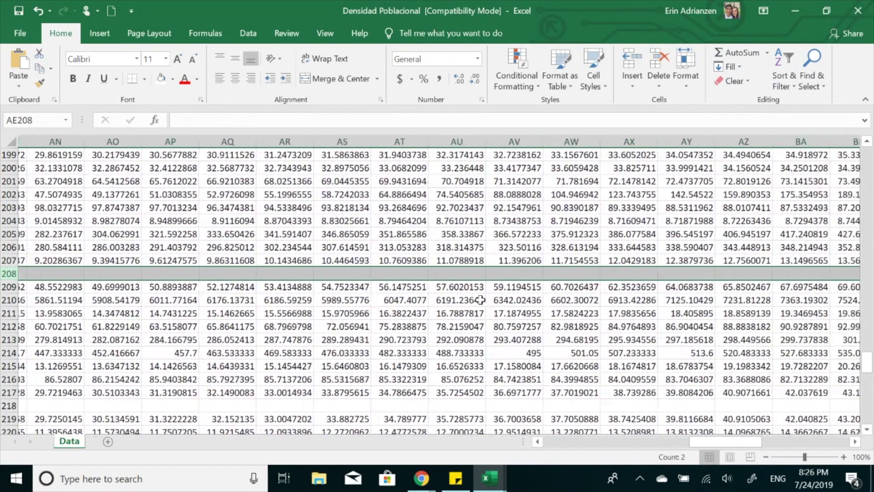
scroll(480, 300, "right", 3)
scroll(480, 299, "left", 10)
scroll(481, 299, "left", 4)
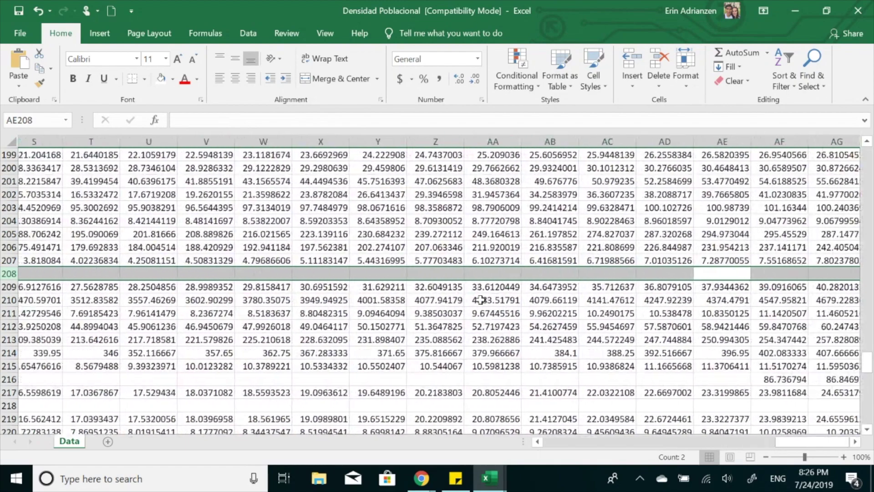
scroll(480, 299, "left", 3)
scroll(480, 299, "left", 3)
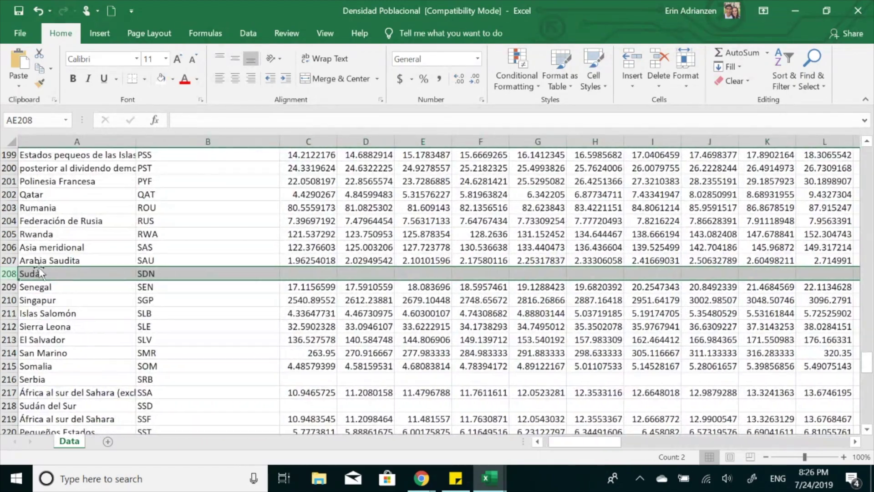
left_click(7, 273)
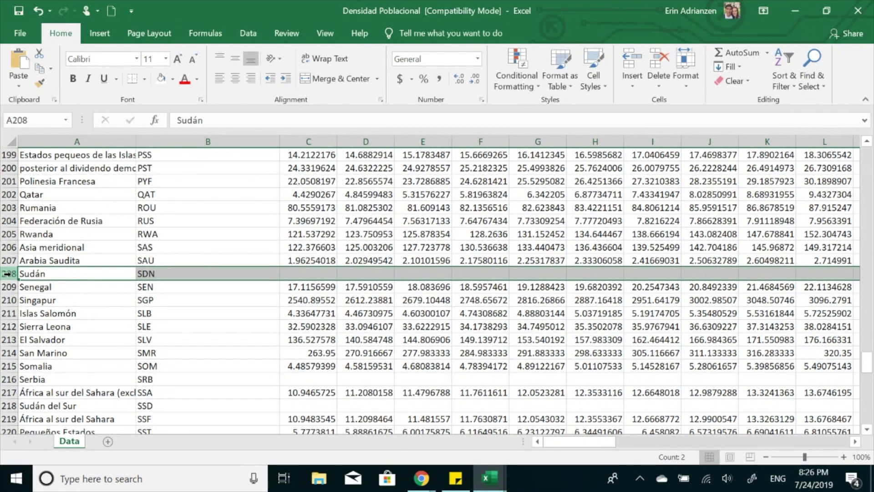
right_click(6, 274)
left_click(43, 182)
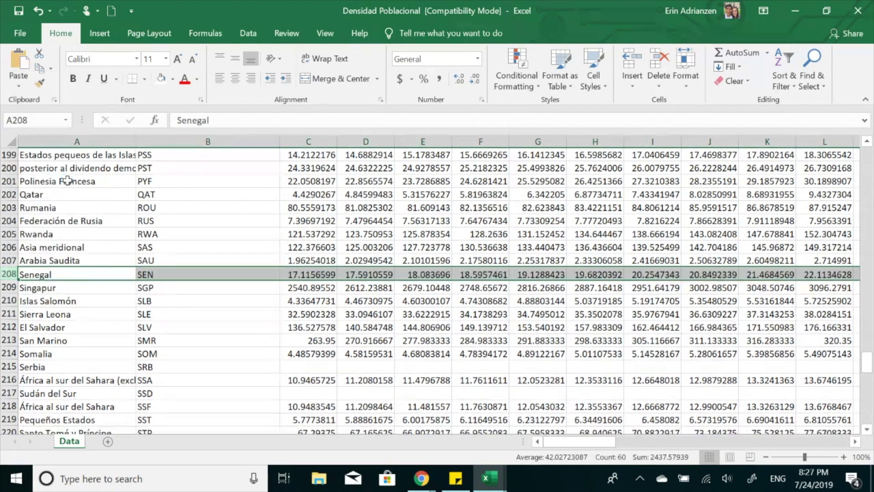
Step: Inspect the Serbia row's year data, then delete the empty Sudán del Sur row
scroll(398, 349, "down", 3)
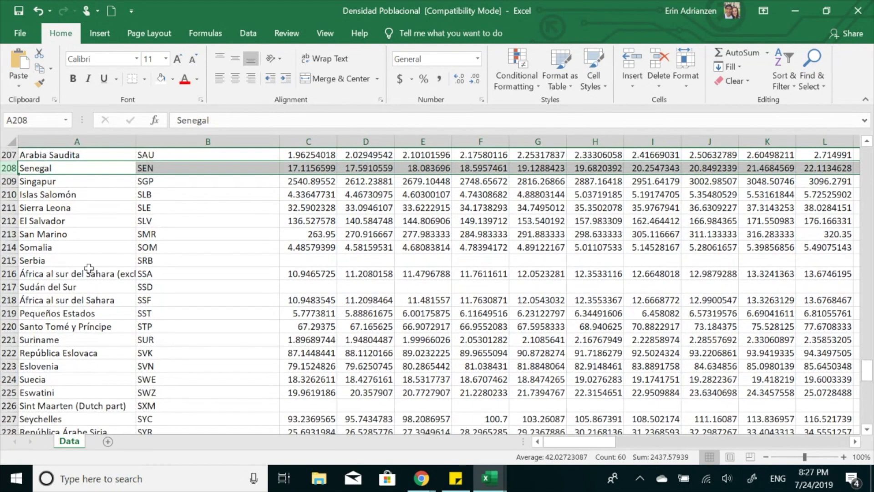
left_click(6, 260)
scroll(492, 378, "right", 10)
scroll(492, 379, "right", 2)
scroll(492, 379, "right", 2)
scroll(492, 378, "right", 4)
scroll(491, 378, "right", 3)
scroll(492, 378, "right", 4)
scroll(492, 379, "right", 3)
scroll(491, 378, "right", 5)
scroll(491, 378, "right", 4)
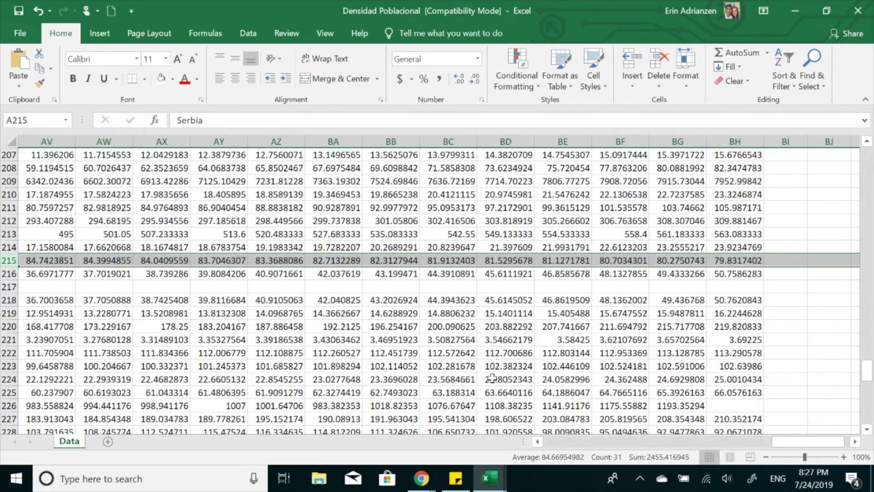
scroll(492, 378, "left", 15)
scroll(492, 378, "left", 16)
scroll(492, 378, "left", 15)
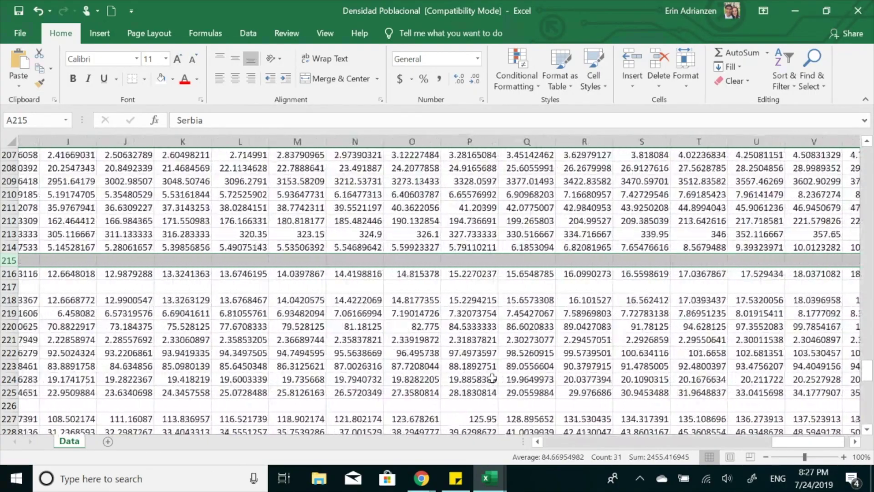
scroll(491, 378, "left", 3)
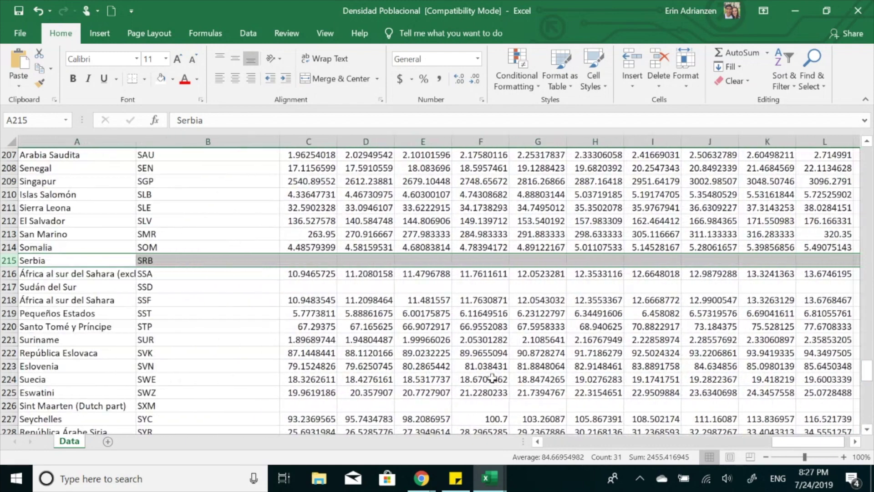
left_click(8, 287)
right_click(10, 287)
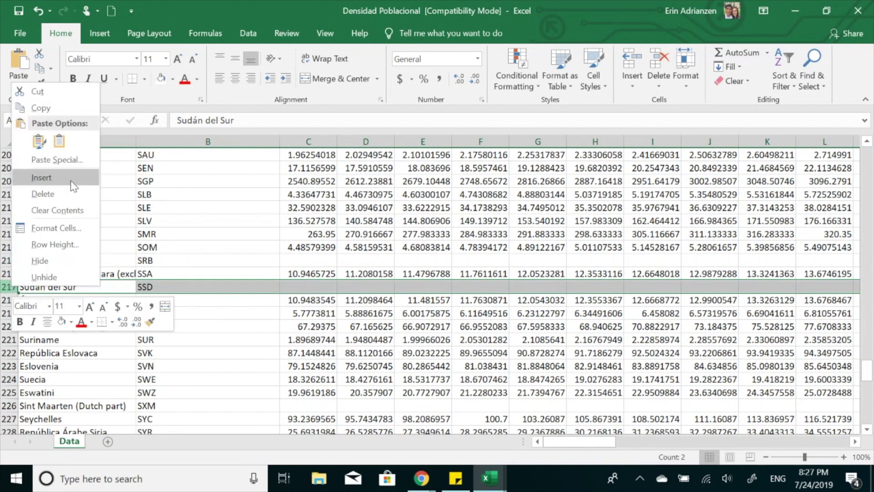
left_click(64, 198)
Step: Check the Sint Maarten row, return to the top, and bring up the Format as Table styles
scroll(238, 324, "down", 3)
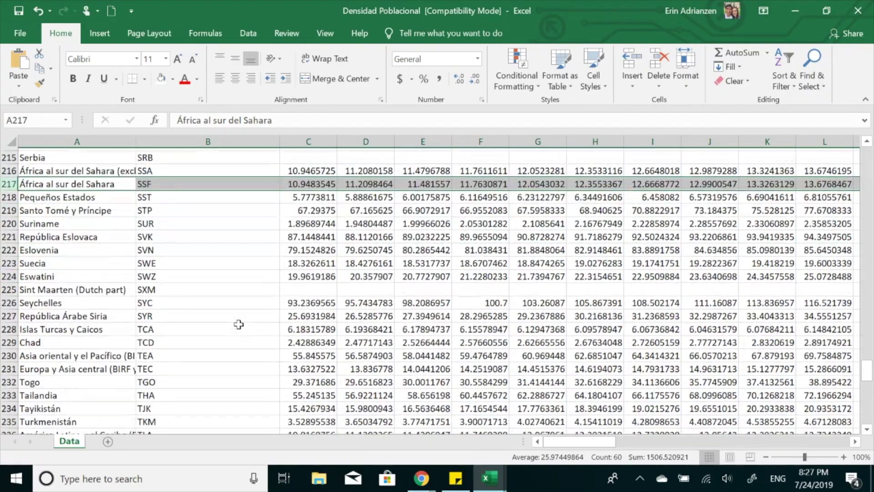
left_click(9, 287)
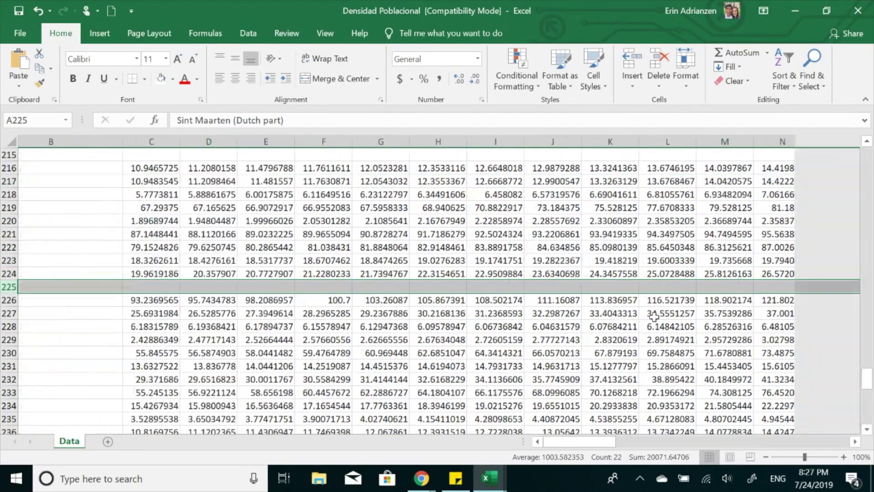
scroll(655, 317, "down", 2)
scroll(654, 317, "left", 8)
scroll(654, 317, "down", 1)
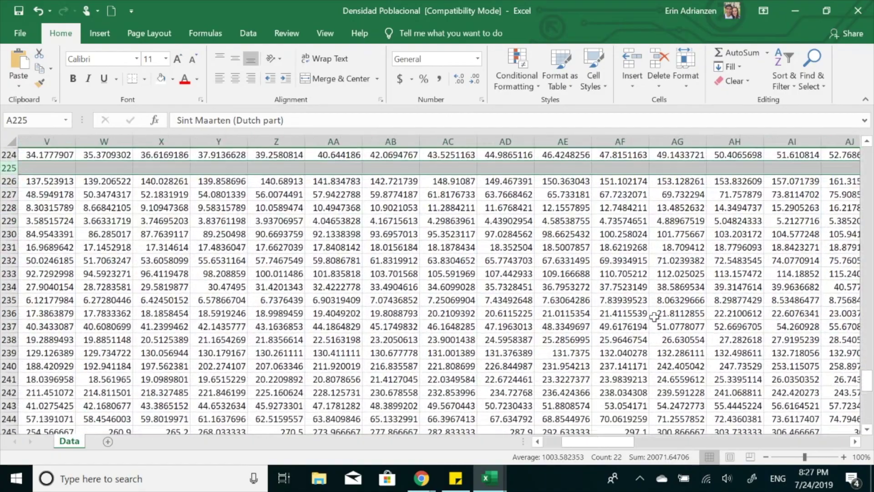
scroll(654, 318, "left", 3)
scroll(654, 317, "left", 5)
scroll(654, 316, "down", 1)
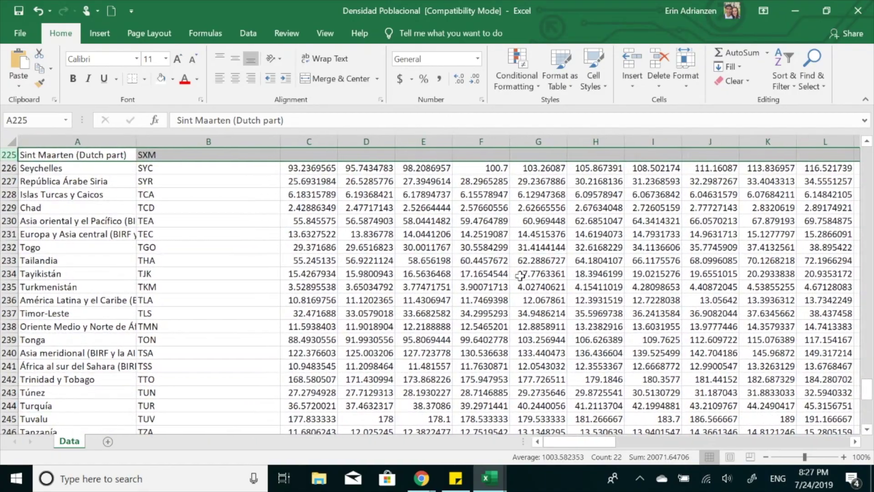
scroll(519, 275, "down", 8)
scroll(520, 275, "down", 2)
scroll(520, 275, "up", 19)
scroll(519, 275, "up", 20)
scroll(520, 275, "up", 18)
scroll(519, 275, "up", 9)
scroll(520, 275, "up", 9)
scroll(520, 275, "up", 5)
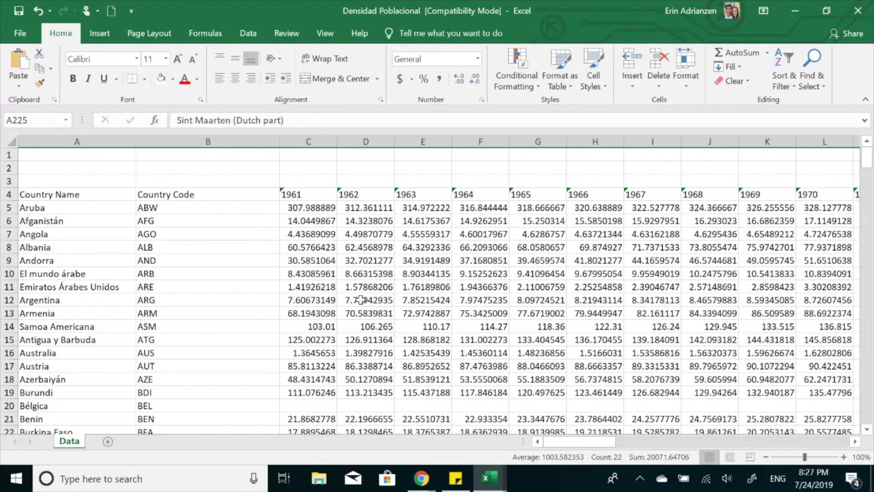
left_click(324, 324)
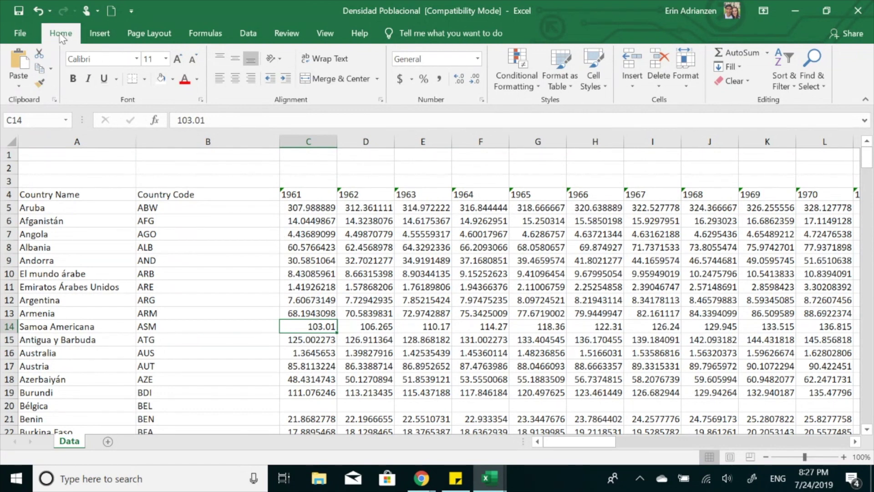
left_click(569, 94)
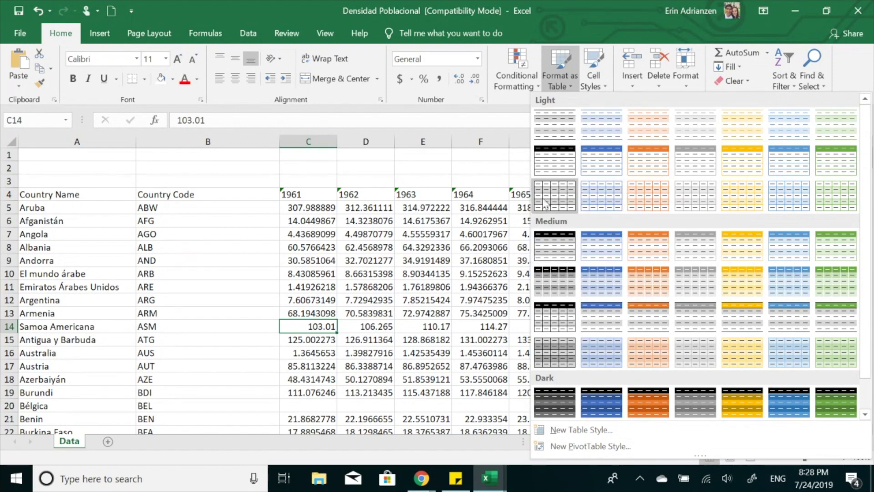
Step: Confirm range $A$4:$BH$265 with headers to create Table1, then review the new table
key("Escape")
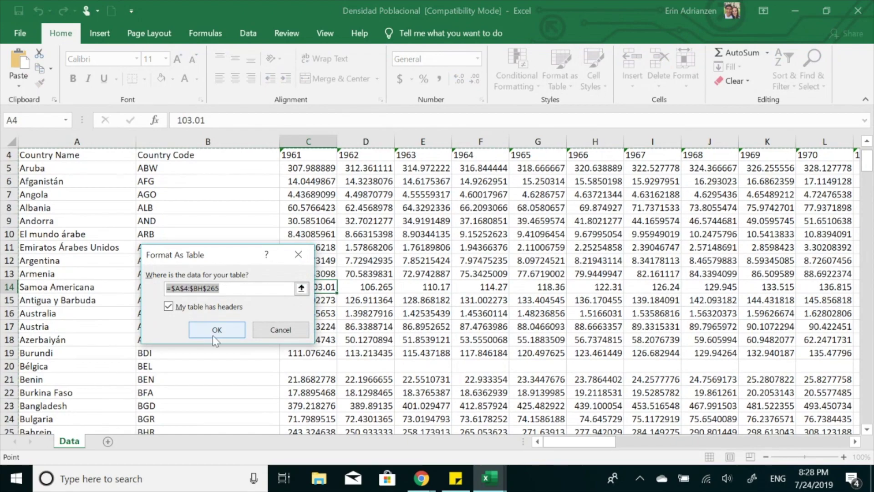
left_click(224, 332)
scroll(585, 324, "right", 1)
scroll(586, 321, "right", 4)
scroll(586, 319, "right", 4)
scroll(586, 320, "right", 4)
scroll(586, 320, "right", 4)
scroll(586, 319, "right", 3)
scroll(586, 320, "right", 4)
scroll(586, 319, "right", 2)
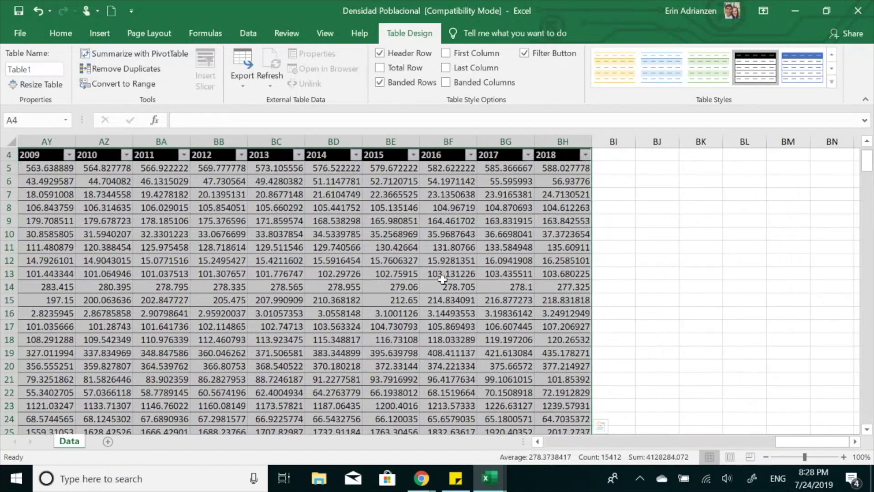
left_click(438, 277)
scroll(440, 291, "down", 5)
scroll(440, 292, "down", 4)
scroll(440, 292, "up", 10)
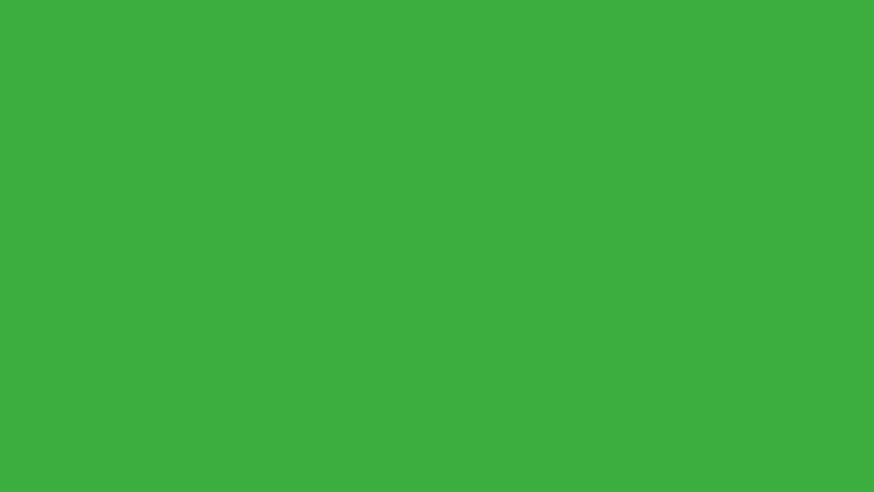
Step: Create an empty PivotTable from Table1 on the existing Data sheet at cell BJ6
scroll(619, 313, "right", 2)
scroll(636, 314, "right", 1)
scroll(635, 314, "right", 3)
scroll(635, 314, "right", 2)
scroll(635, 314, "right", 2)
scroll(635, 315, "right", 3)
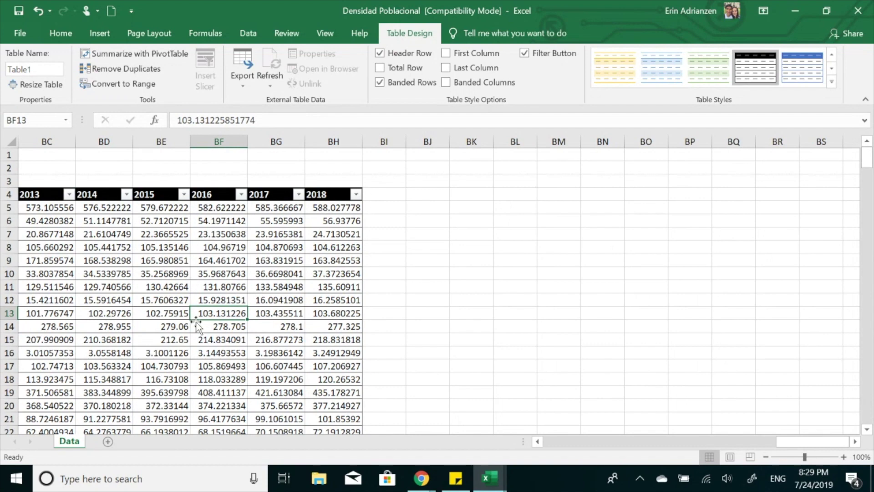
left_click(227, 325)
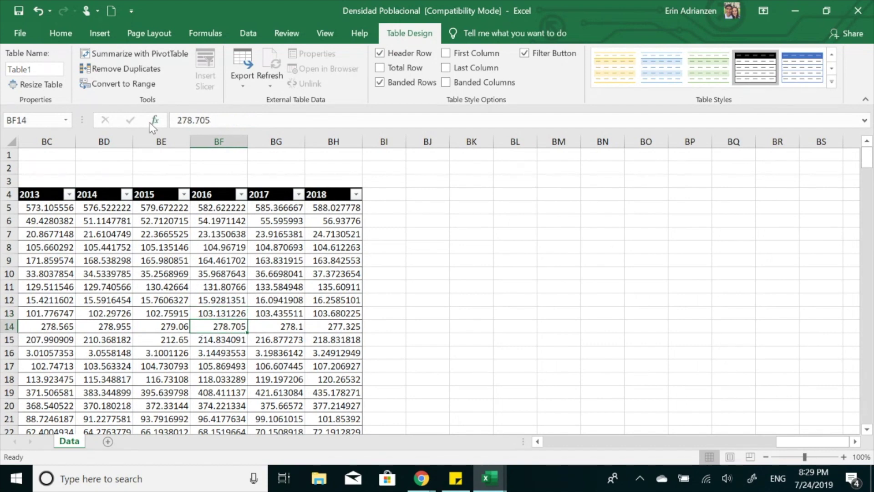
left_click(106, 32)
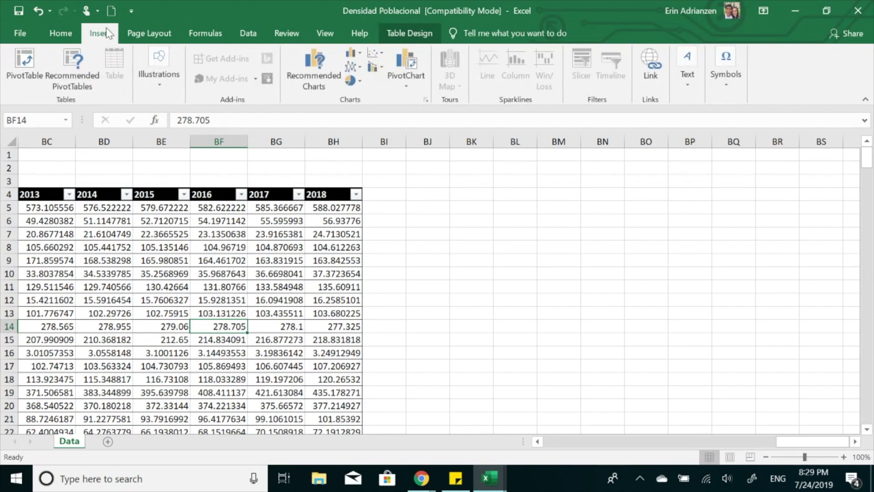
left_click(30, 58)
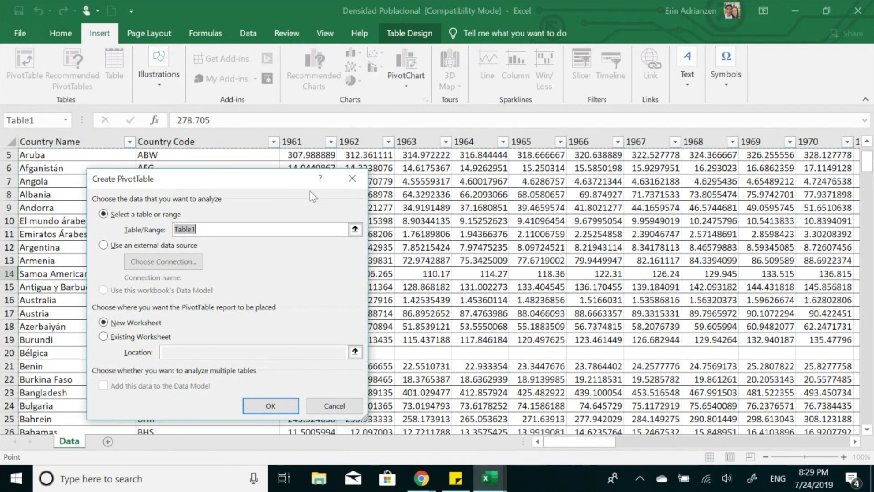
scroll(501, 206, "right", 5)
scroll(501, 206, "right", 6)
scroll(500, 206, "right", 3)
scroll(500, 206, "right", 5)
scroll(501, 206, "right", 2)
scroll(500, 206, "right", 3)
scroll(500, 205, "right", 1)
left_click_drag(278, 178, 669, 176)
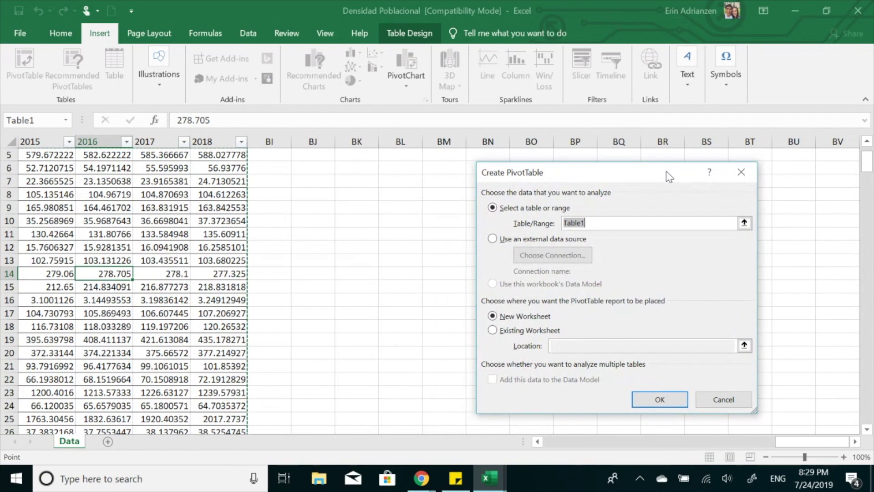
left_click(493, 331)
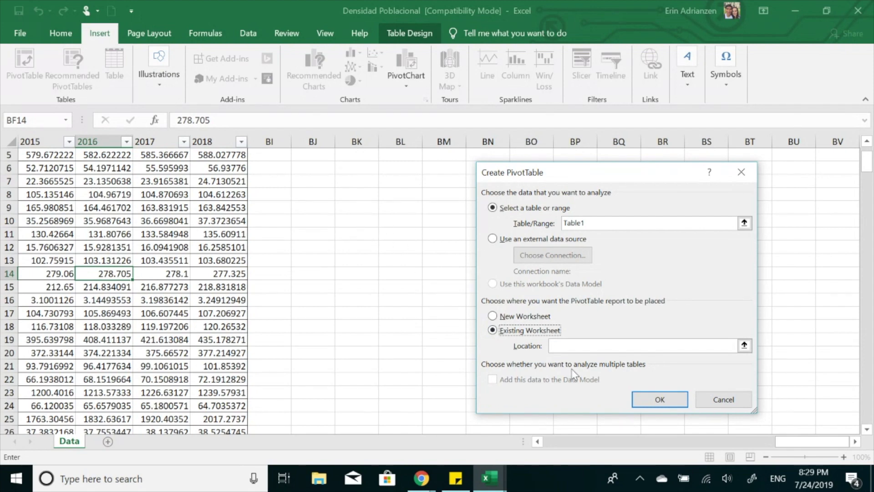
left_click(579, 346)
left_click(308, 168)
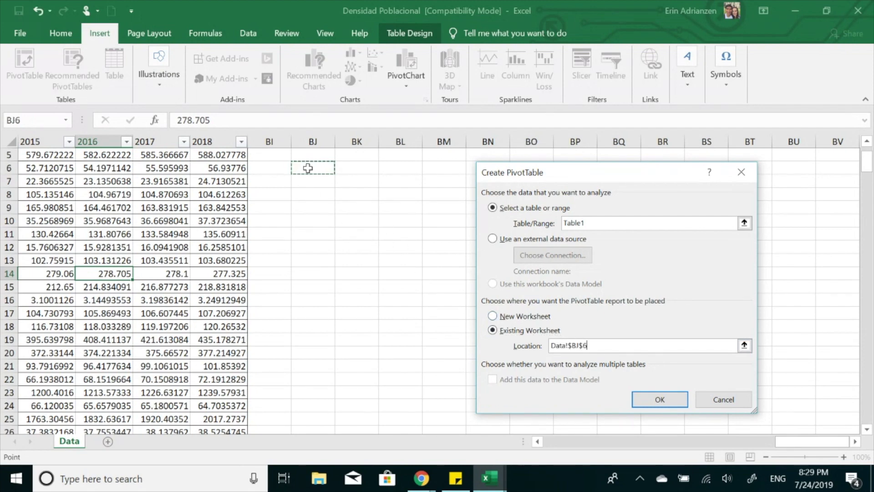
left_click(674, 401)
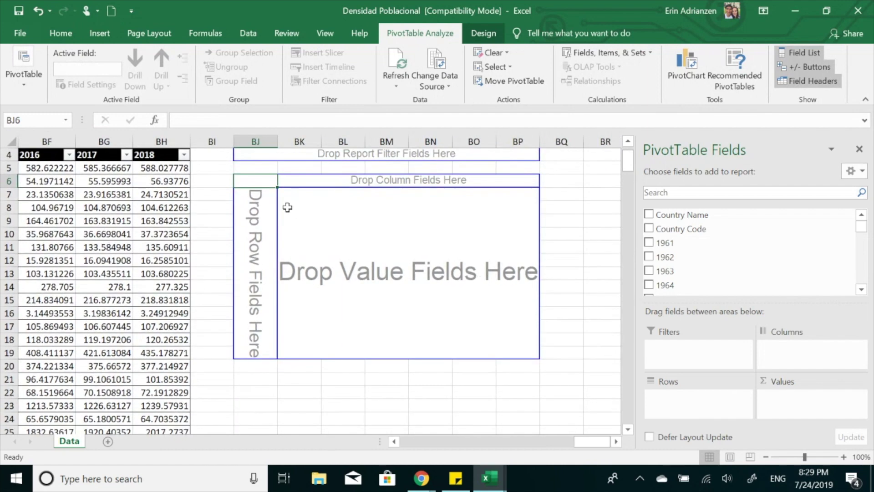
Step: Add Country Name to Rows and 1961 to Columns, which raises the too-large warning
left_click(367, 232)
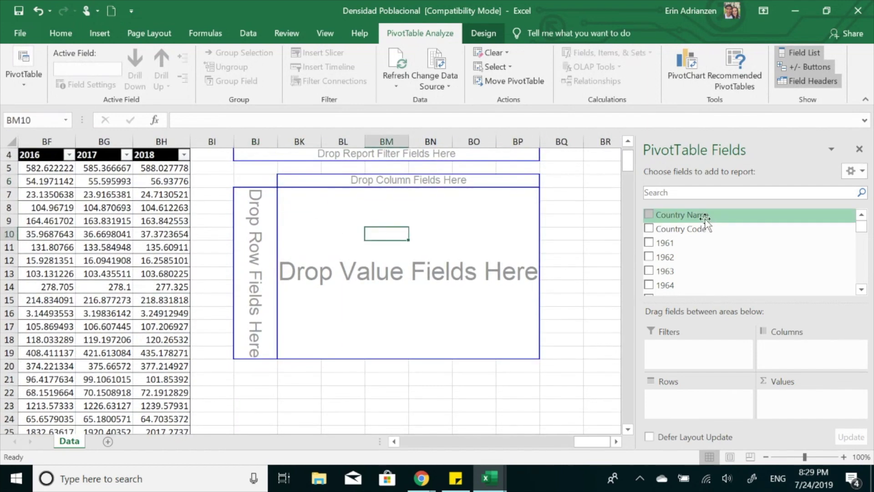
left_click_drag(705, 219, 705, 407)
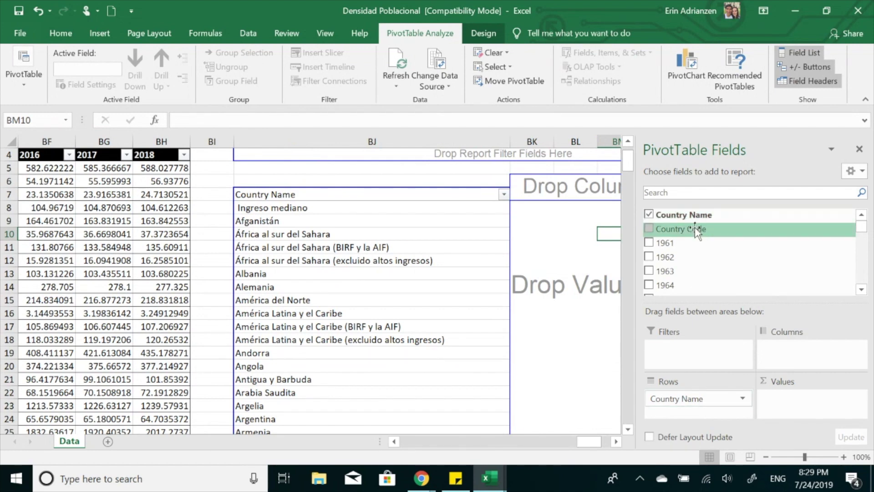
left_click_drag(674, 243, 800, 363)
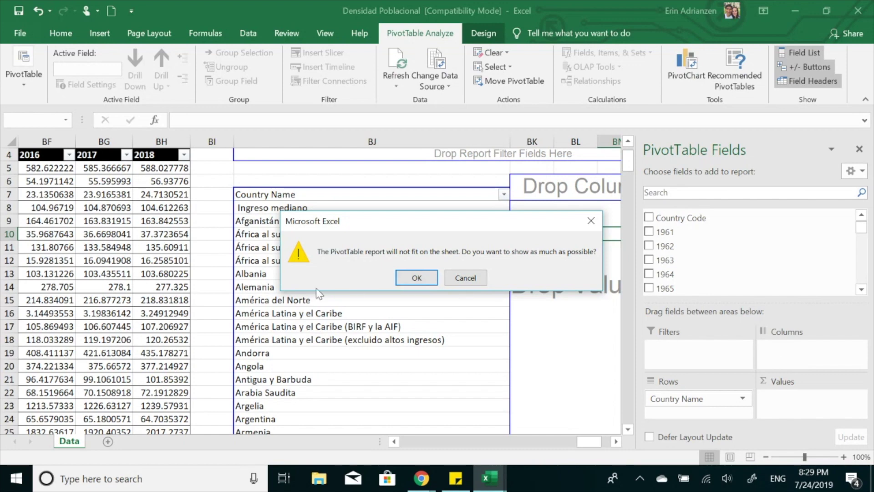
left_click(591, 221)
left_click(39, 12)
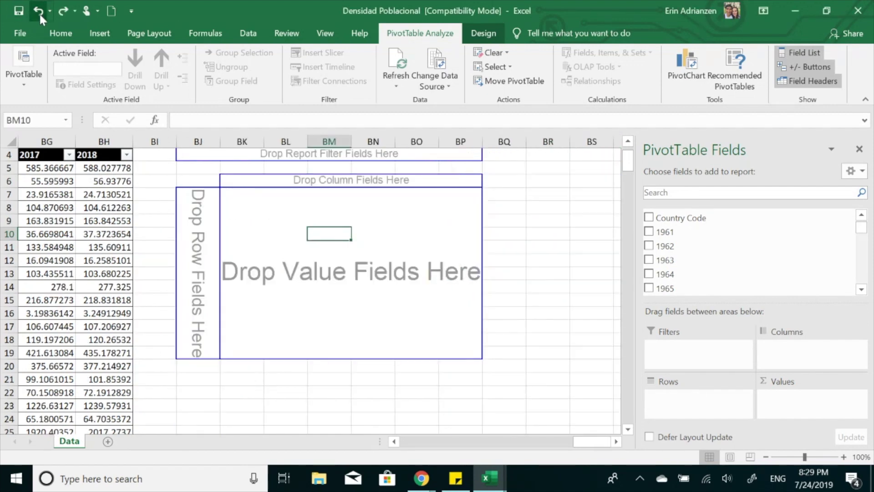
left_click(40, 13)
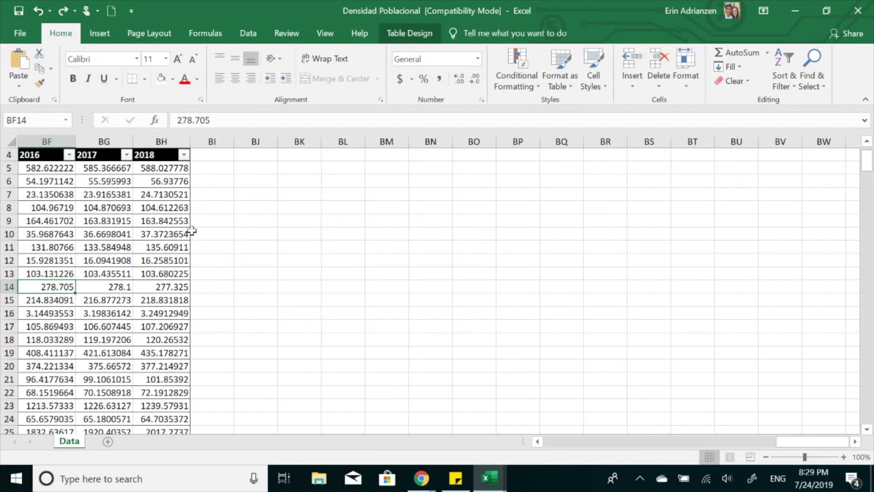
scroll(300, 276, "left", 5)
scroll(301, 275, "left", 2)
scroll(300, 276, "left", 5)
scroll(301, 276, "left", 1)
scroll(301, 276, "left", 5)
scroll(300, 275, "left", 3)
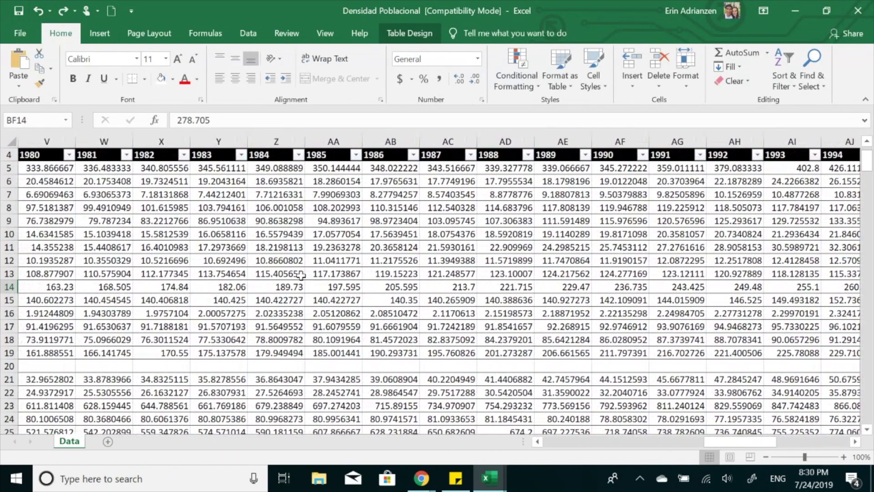
scroll(301, 276, "left", 6)
scroll(300, 276, "left", 6)
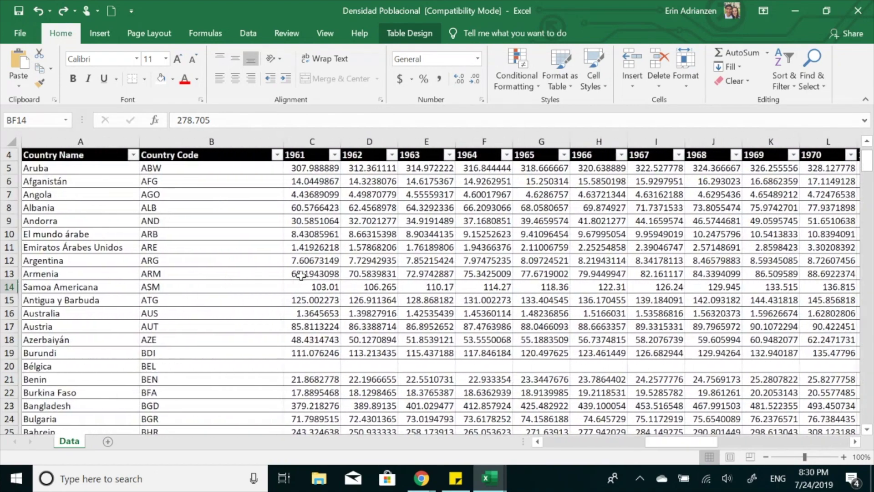
scroll(464, 276, "right", 3)
scroll(464, 277, "right", 2)
scroll(464, 276, "right", 2)
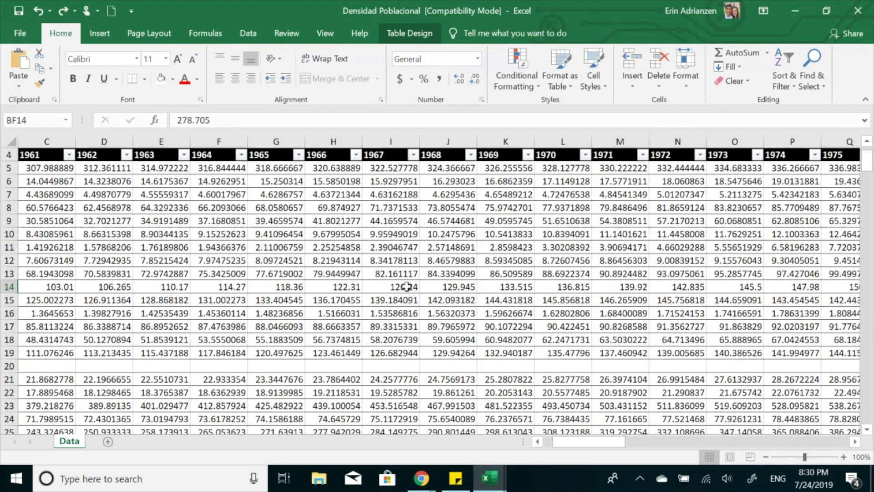
left_click(407, 287)
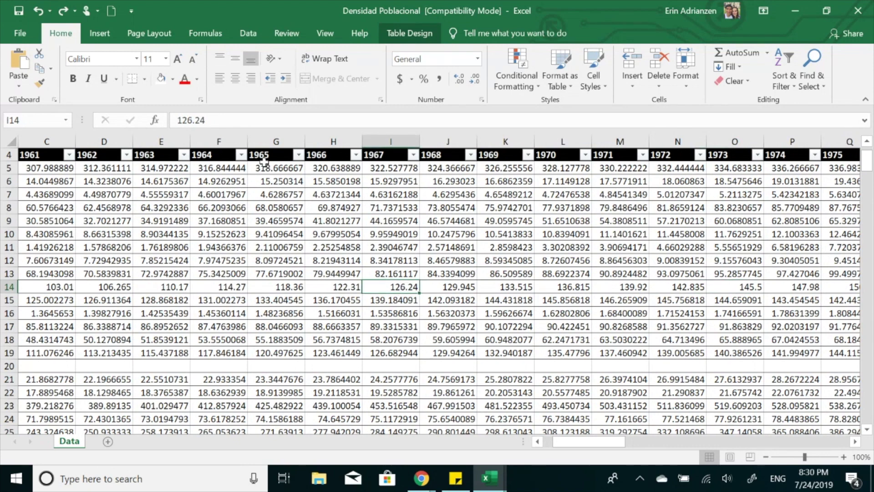
left_click(248, 34)
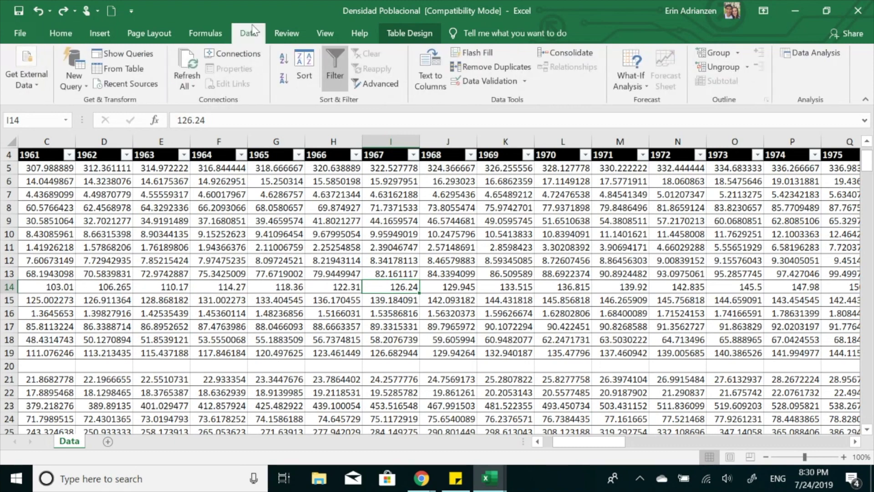
Step: Load Table1 into Power Query and select the 1961 through 2018 year columns
left_click(133, 70)
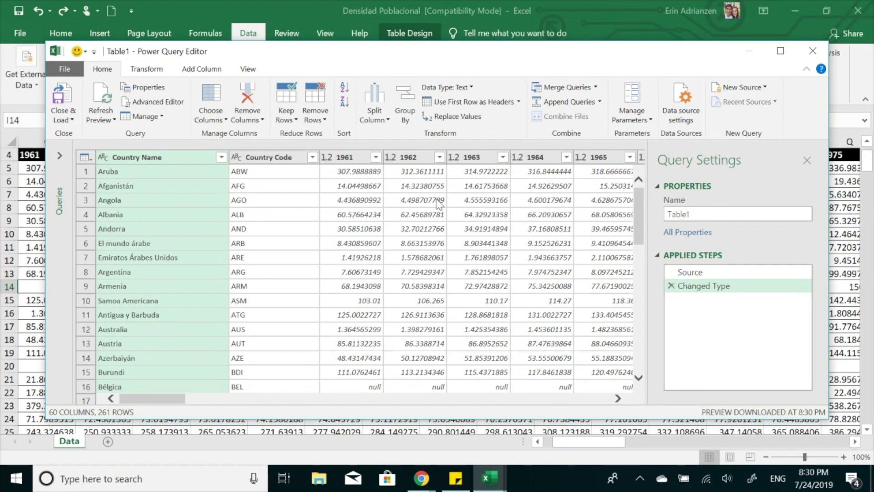
left_click(359, 157)
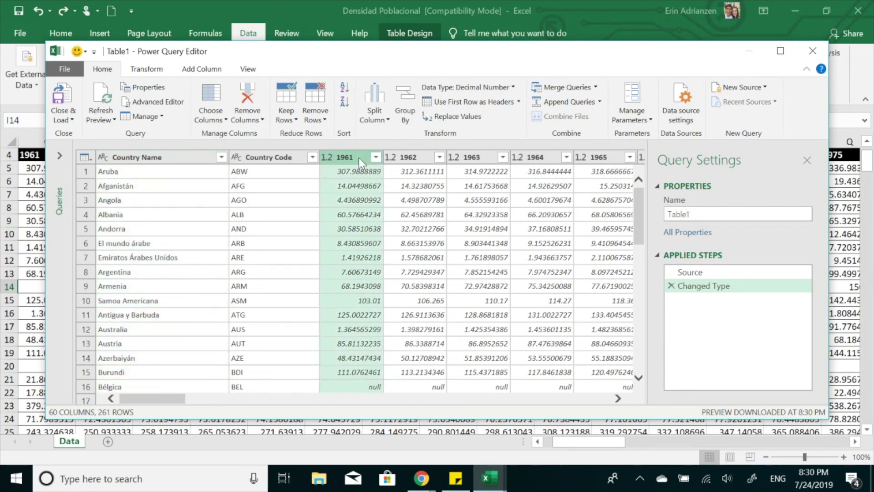
key("shift+Right")
key("shift+Right")
key("shift+Right")
key("shift+Right")
key("shift+Right")
key("shift+Right")
key("shift+Right")
key("shift+Right")
key("shift+Right")
key("shift+Right")
key("shift+Right")
key("shift+Right")
key("shift+Right")
key("shift+Right")
key("shift+Right")
key("shift+Right")
key("shift+Right")
key("shift+Right")
key("shift+Right")
key("shift+Right")
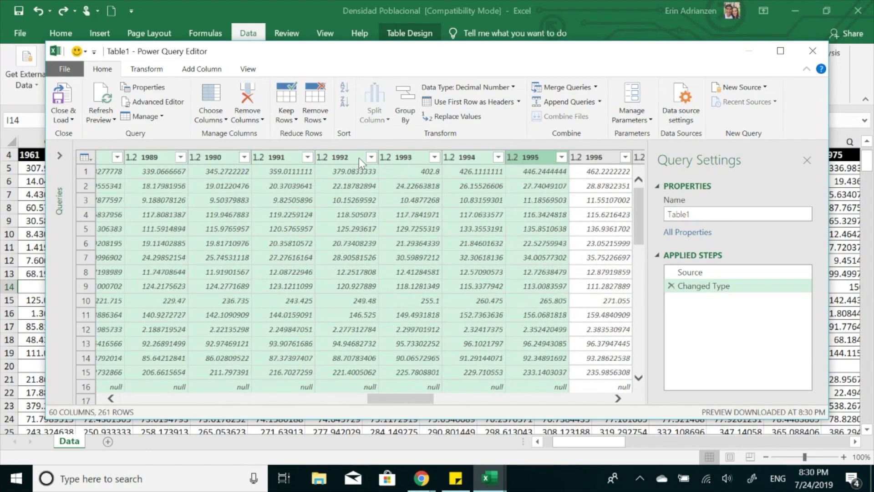
key("shift+Right")
key("shift+Right")
key("shift+Right")
key("shift+Right")
key("shift+Right")
key("shift+Right")
key("shift+Right")
key("shift+Right")
key("shift+Right")
key("shift+Right")
key("shift+Right")
key("shift+Right")
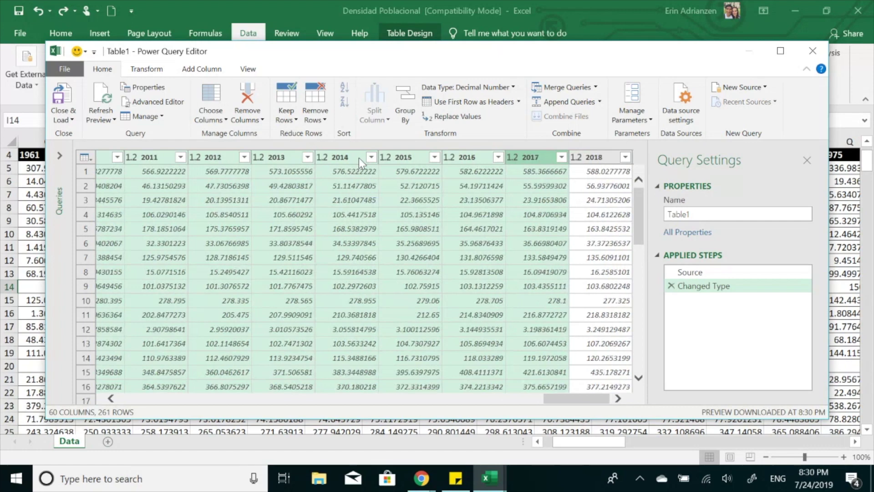
key("shift+Right")
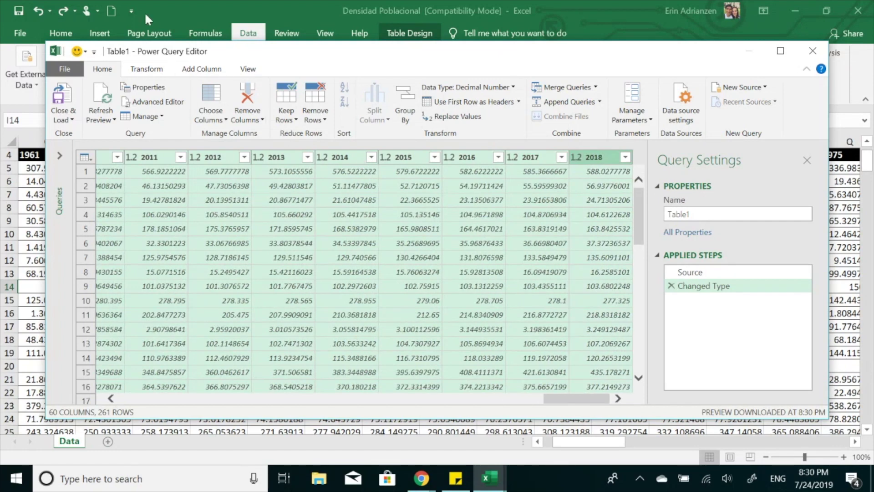
Step: Unpivot the selected year columns into Attribute and Value columns
left_click(155, 71)
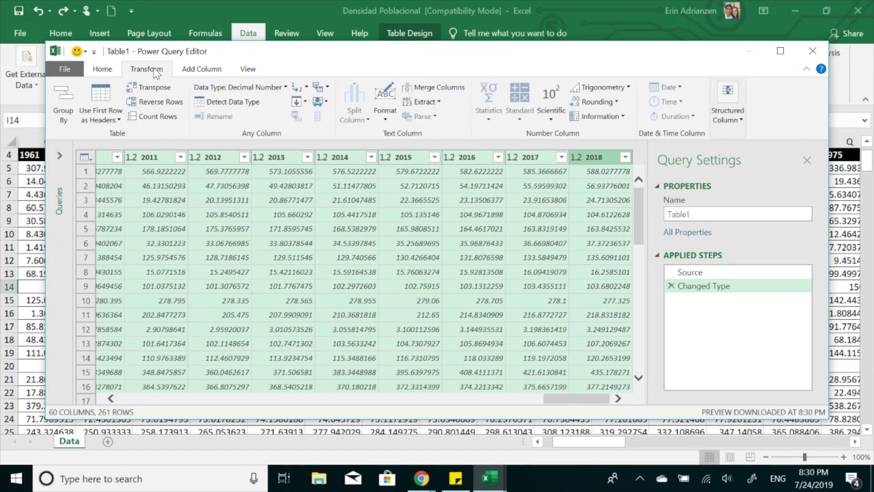
left_click(328, 88)
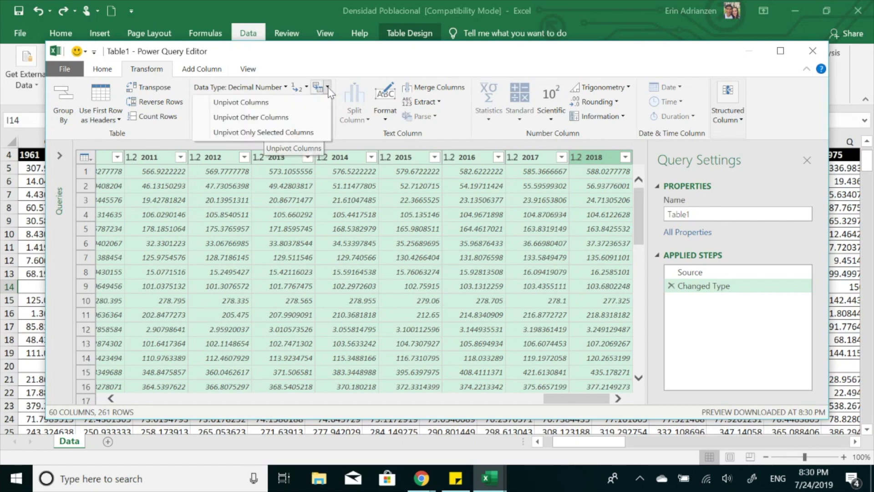
left_click(275, 102)
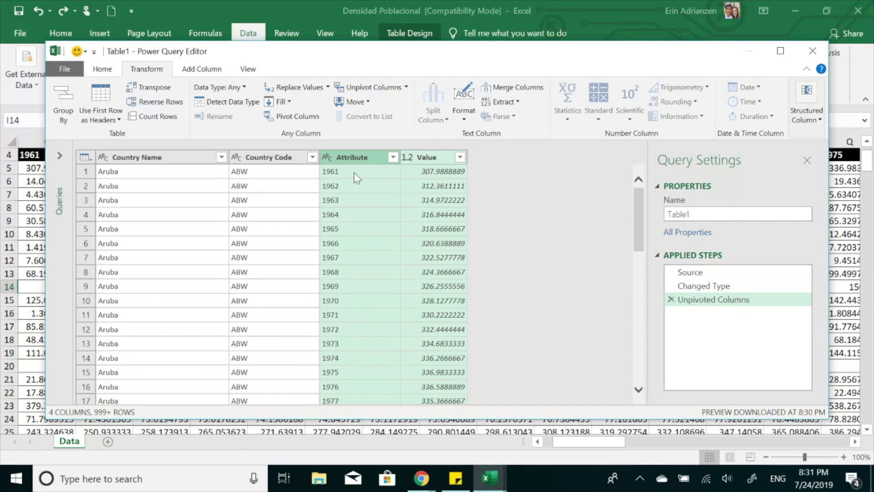
Step: Rename the Attribute column to Periodo and the Value column to Densidad Poblacional
double_click(367, 158)
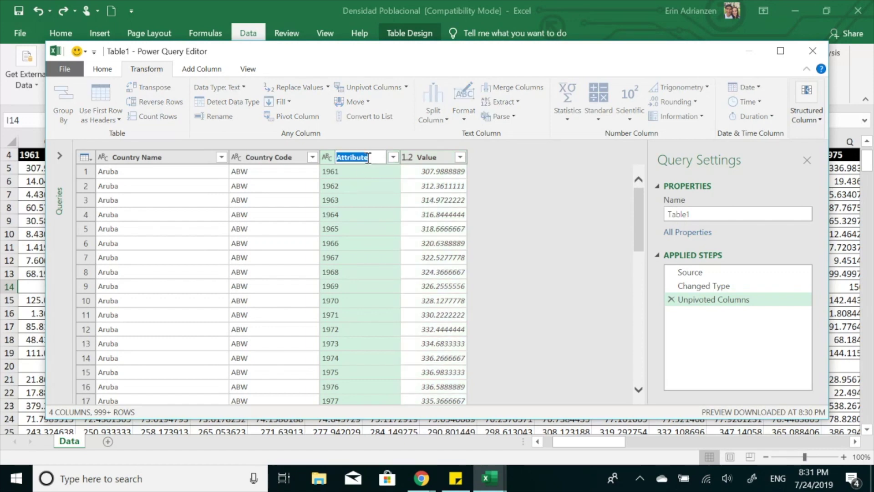
type("Periodo")
left_click(439, 154)
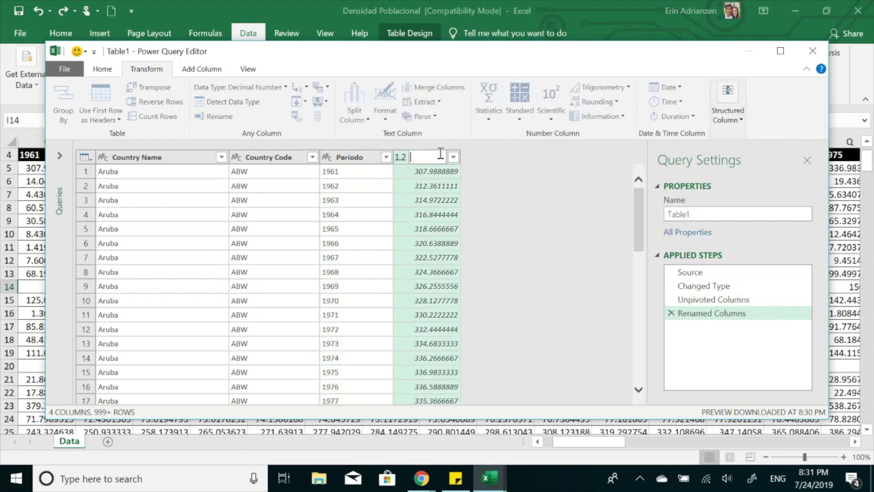
type("DensidadPo")
type("b")
type("la")
type("cional")
key("Return")
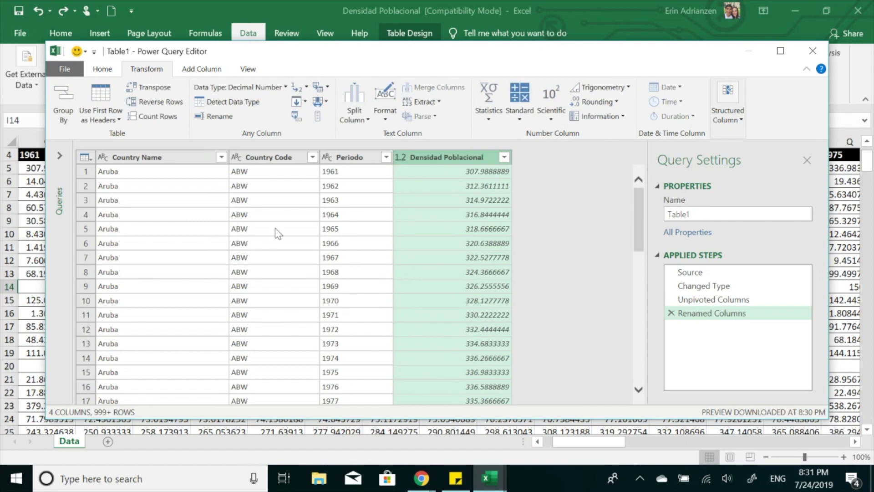
left_click(107, 73)
Step: Load the reshaped query into a new sheet and narrow the Country Name column
left_click(72, 119)
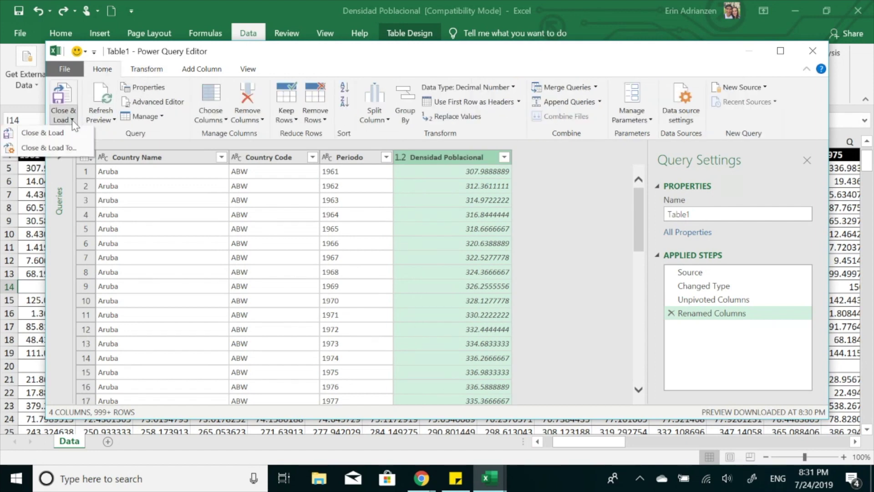
left_click(64, 133)
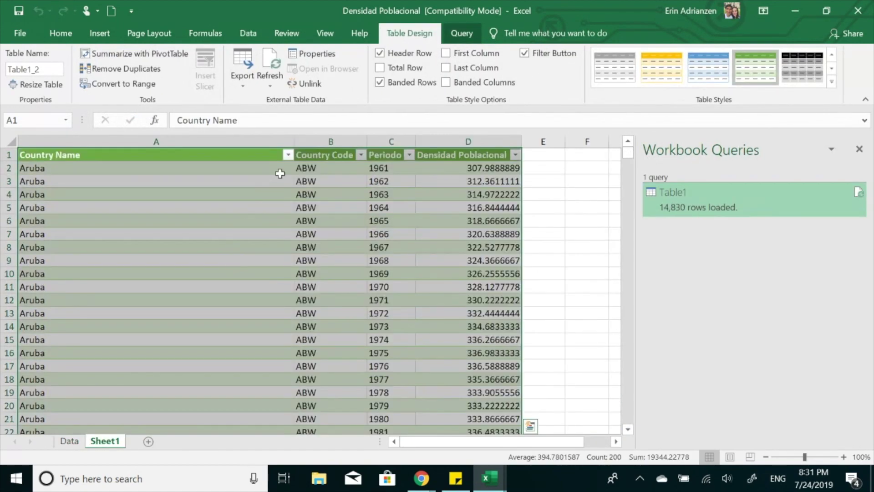
left_click_drag(294, 142, 113, 146)
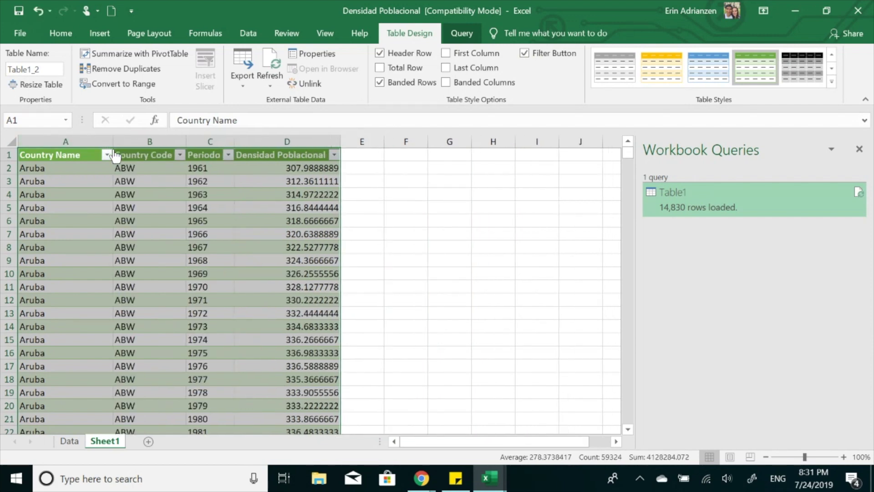
Step: Rename the Sheet1 tab to 'Pivot Table'
double_click(117, 443)
type("Pivot Tba")
key("BackSpace")
key("BackSpace")
type("able")
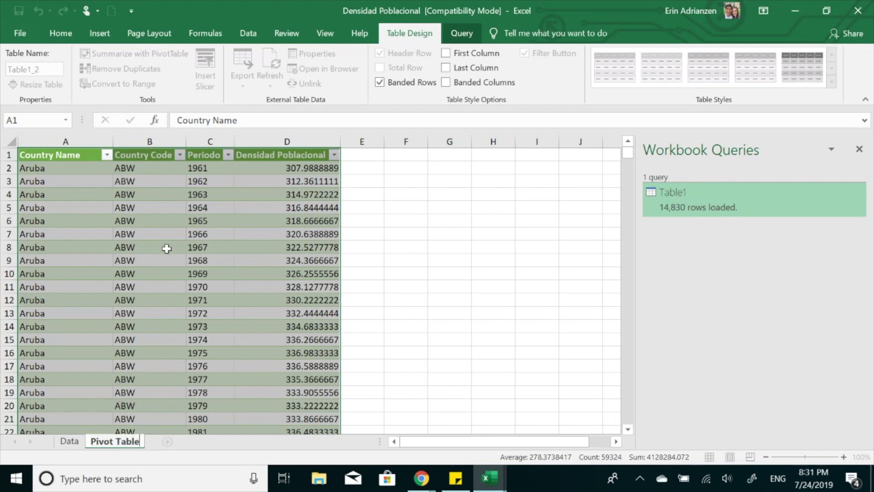
left_click(162, 250)
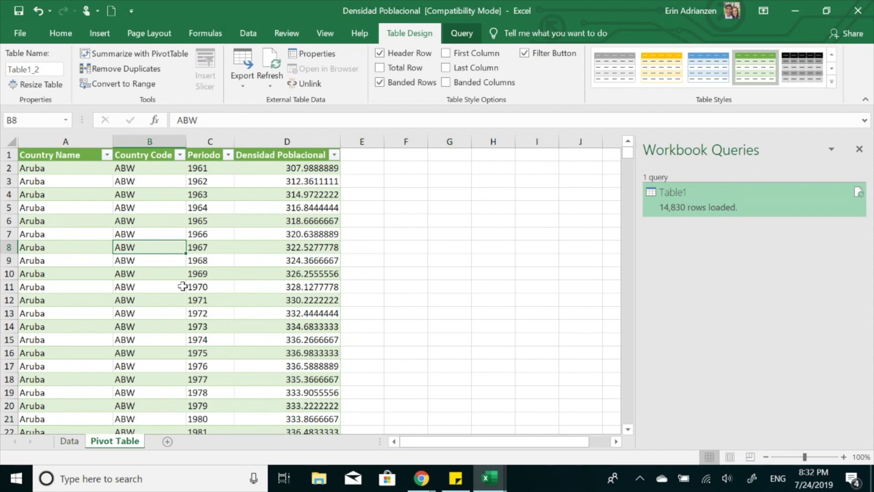
Step: Insert a PivotTable from Table1_2 on the existing worksheet at cell F3
left_click(150, 261)
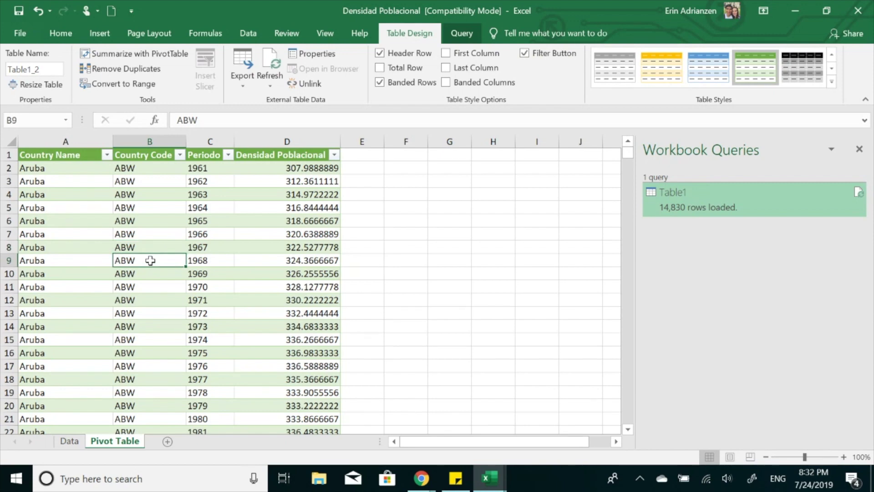
left_click(96, 37)
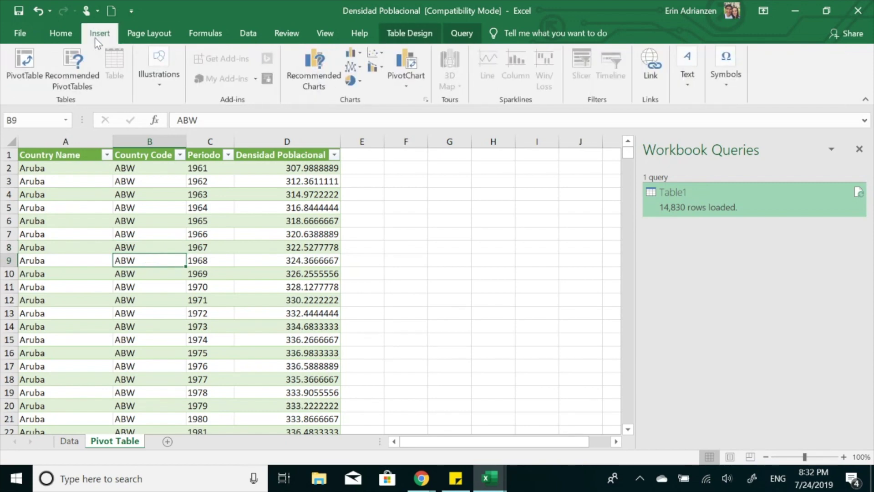
left_click(25, 66)
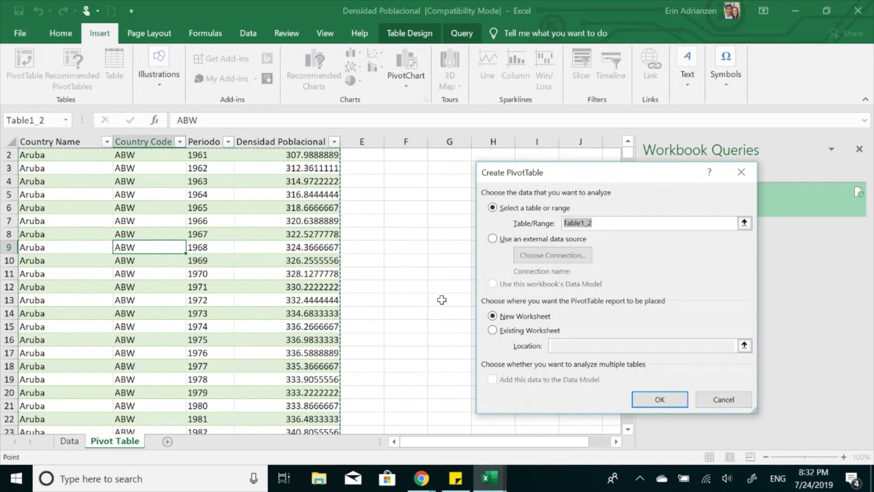
left_click(495, 331)
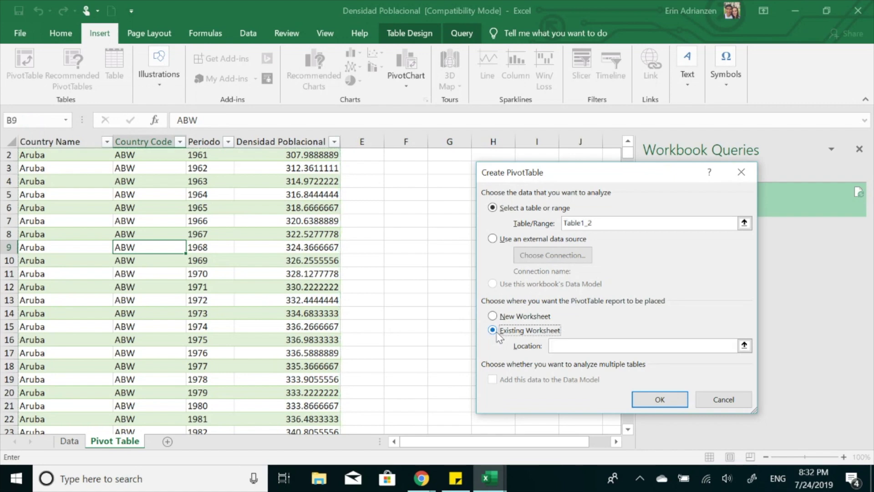
left_click(413, 168)
left_click(646, 403)
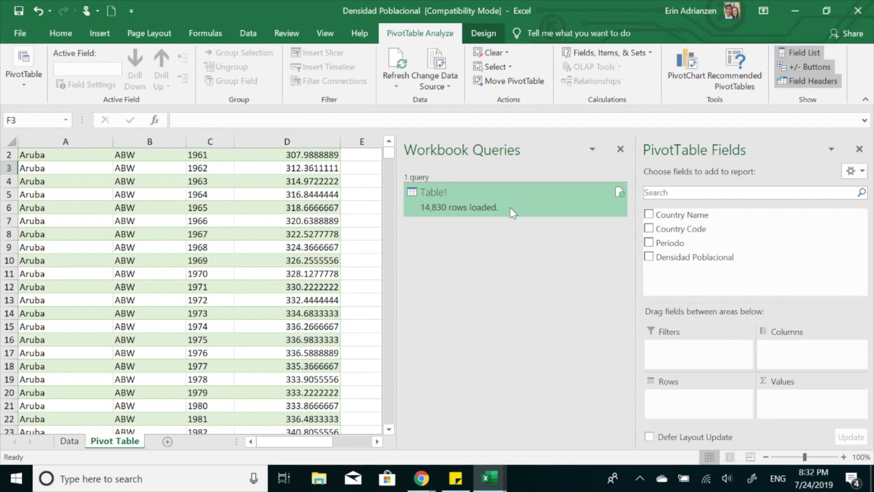
left_click(619, 151)
scroll(556, 291, "right", 3)
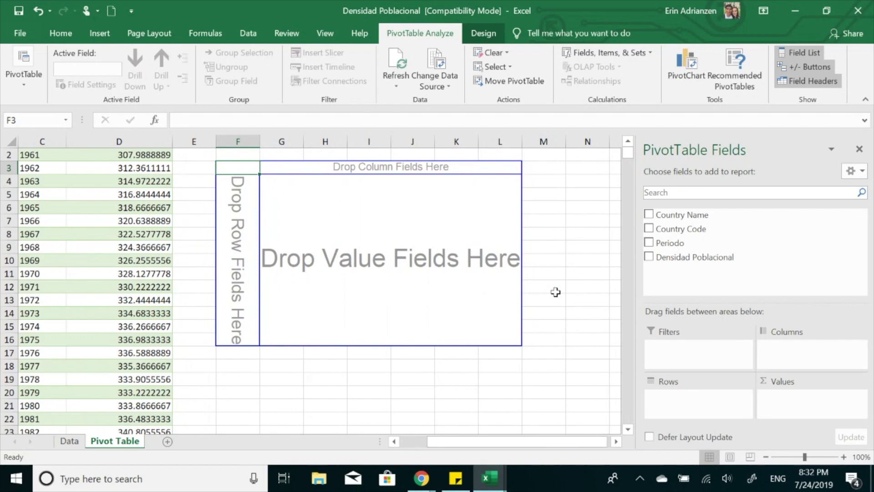
left_click(371, 249)
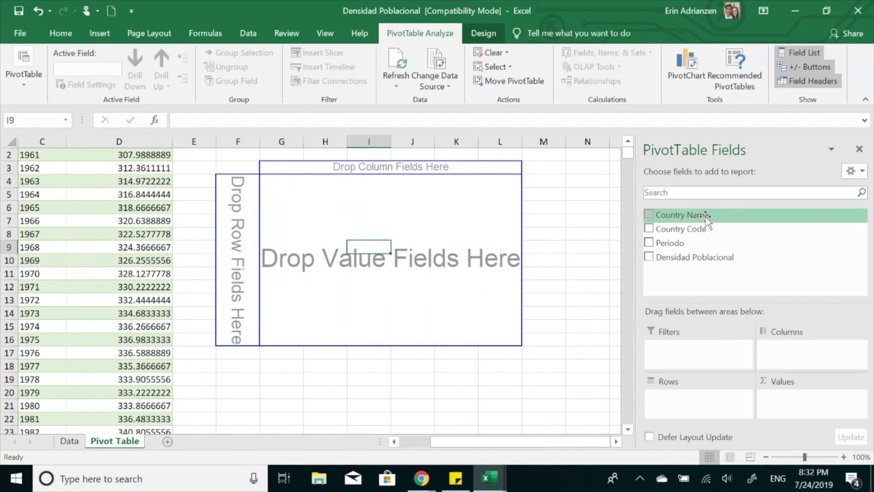
left_click_drag(705, 217, 707, 412)
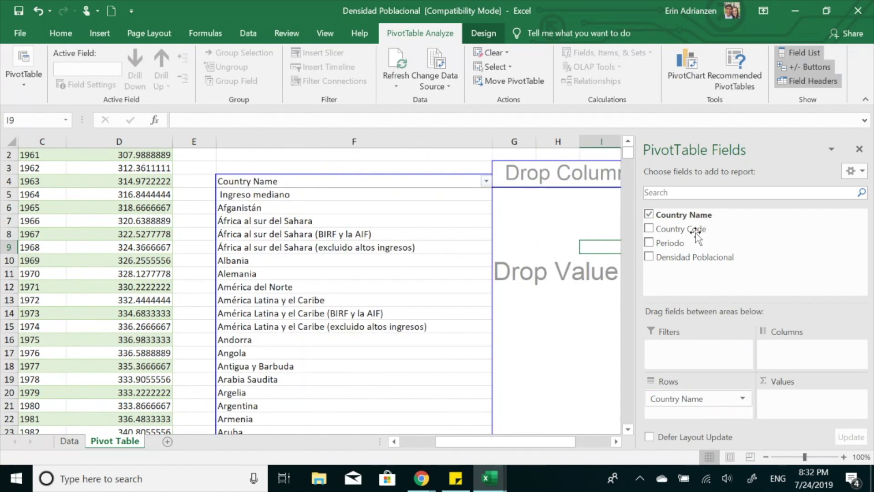
left_click_drag(710, 265, 815, 400)
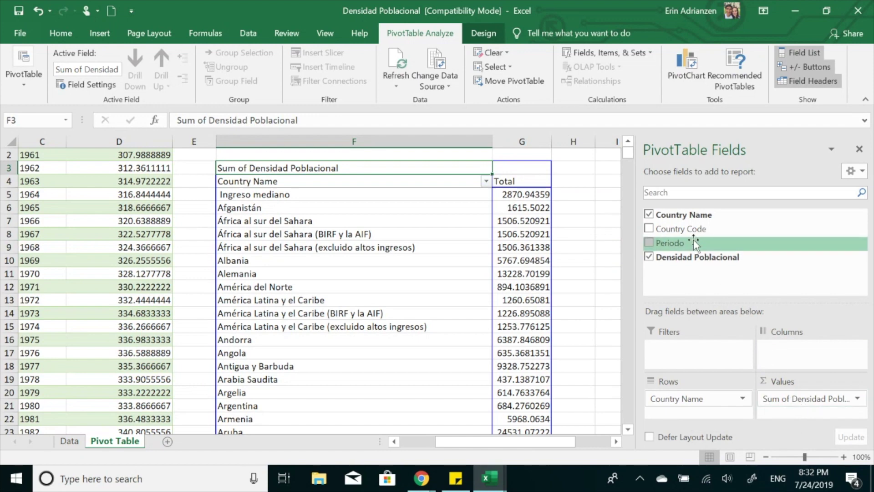
left_click_drag(680, 245, 791, 353)
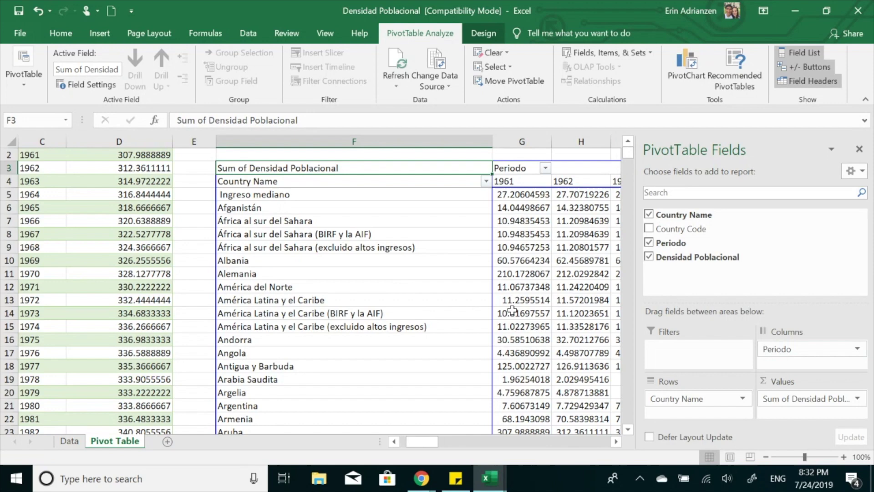
scroll(512, 311, "right", 2)
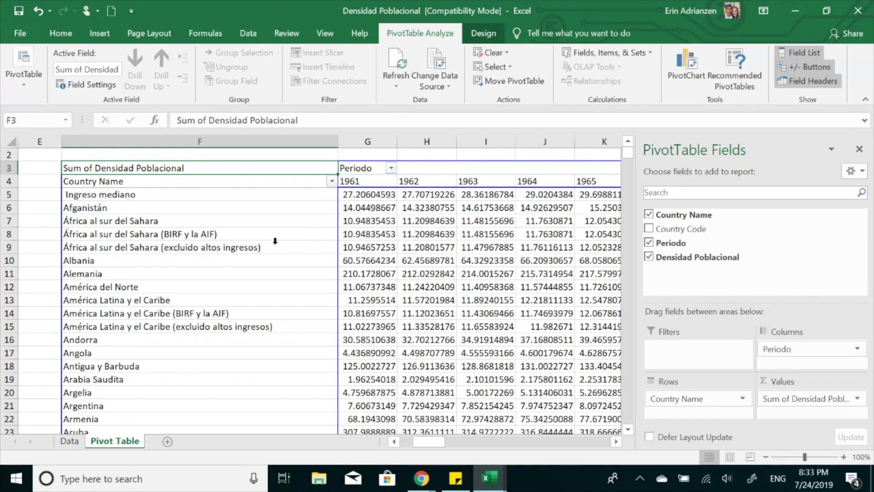
scroll(250, 238, "up", 1)
scroll(250, 238, "left", 3)
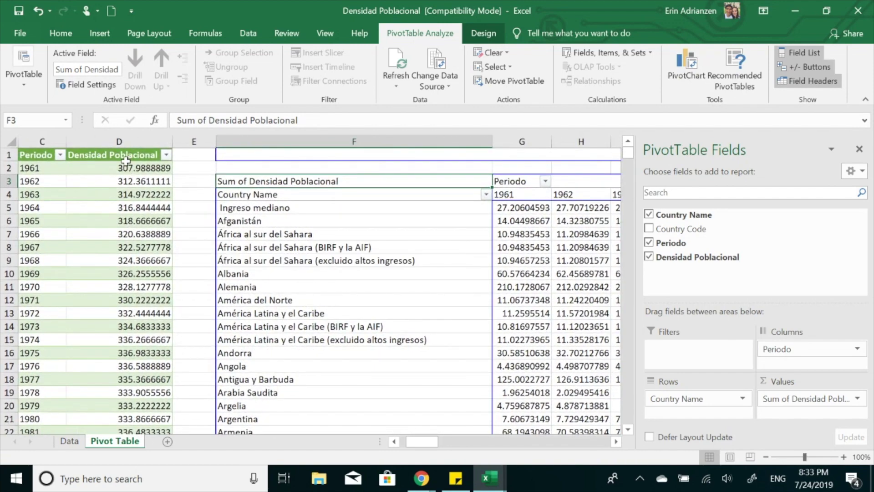
scroll(448, 256, "right", 1)
scroll(448, 256, "right", 1)
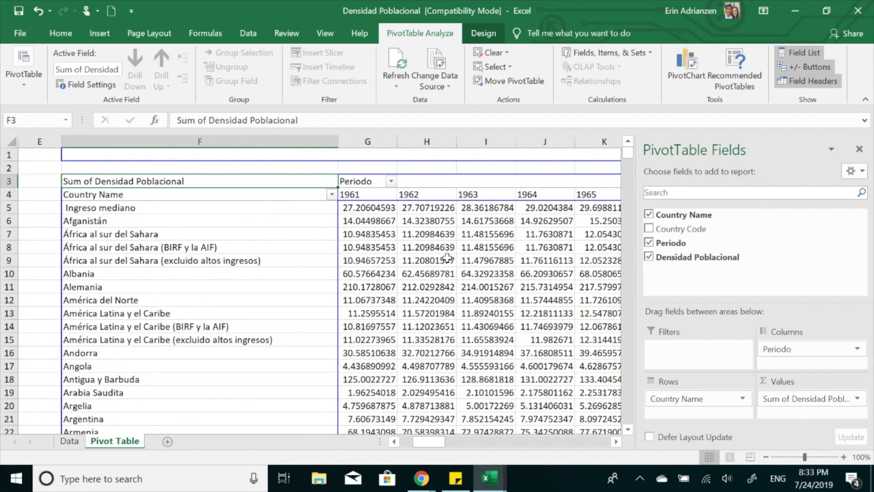
left_click(451, 258)
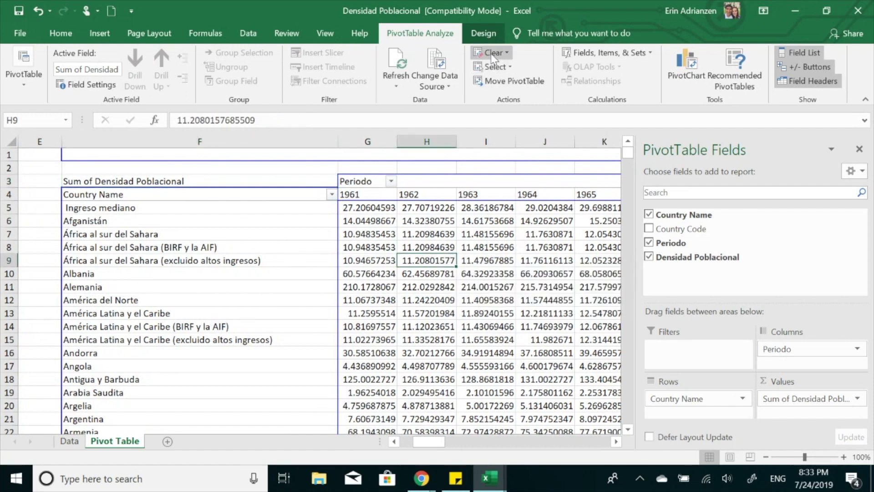
Step: Apply a green Medium PivotTable style, giving the headers a green fill with bold text
left_click(487, 36)
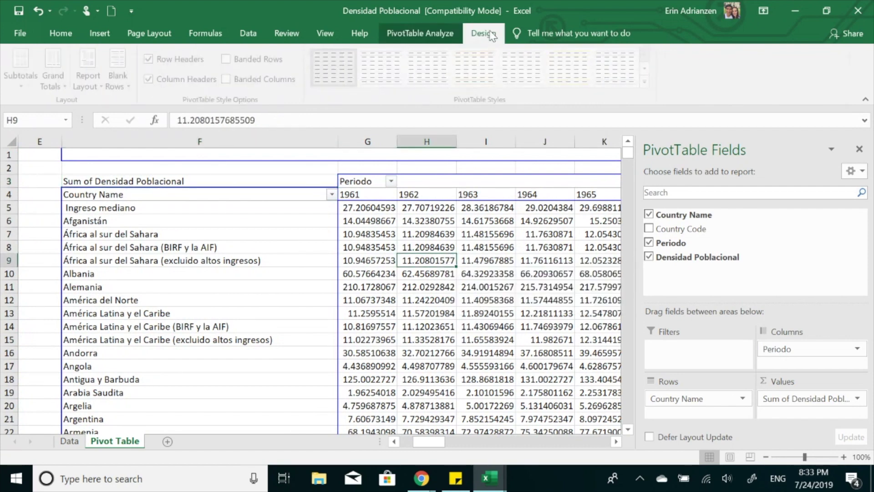
left_click(647, 84)
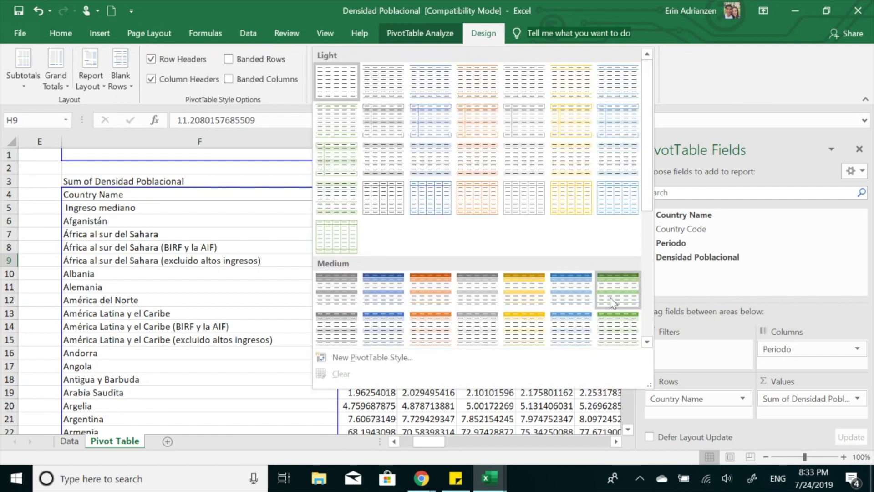
left_click(619, 324)
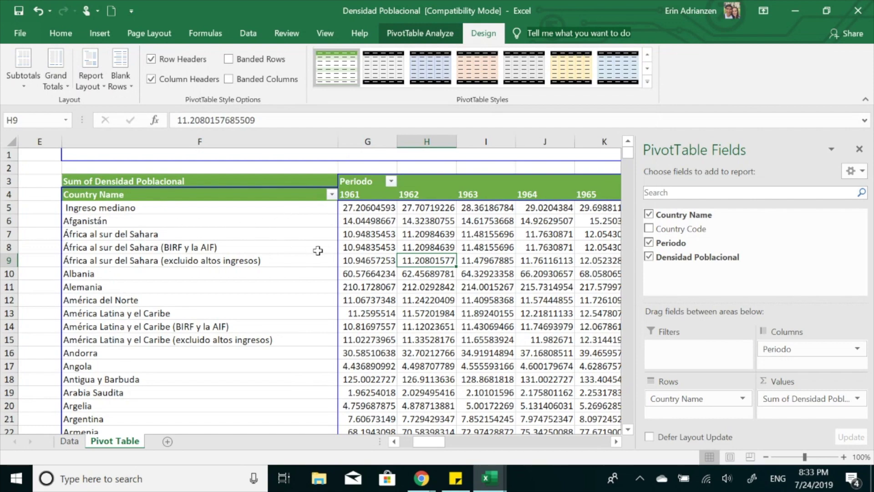
left_click(766, 456)
scroll(442, 309, "right", 3)
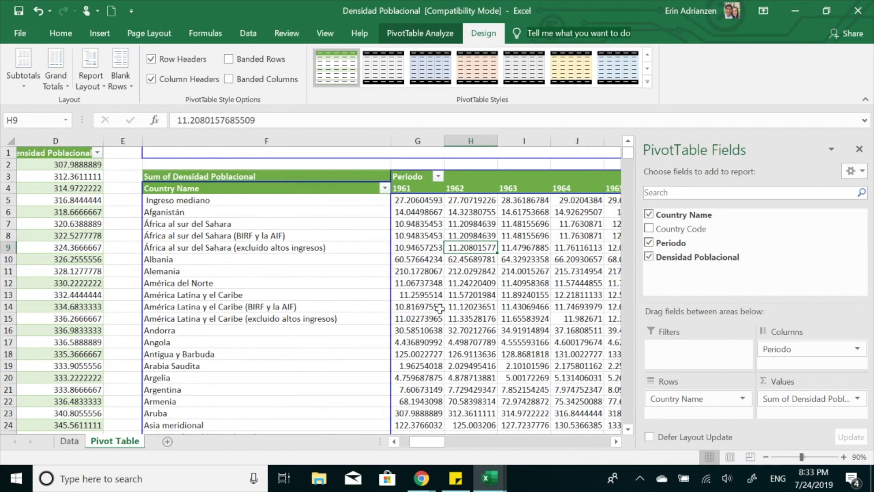
Step: Filter the Country Name field to show only Estados Unidos
left_click(298, 188)
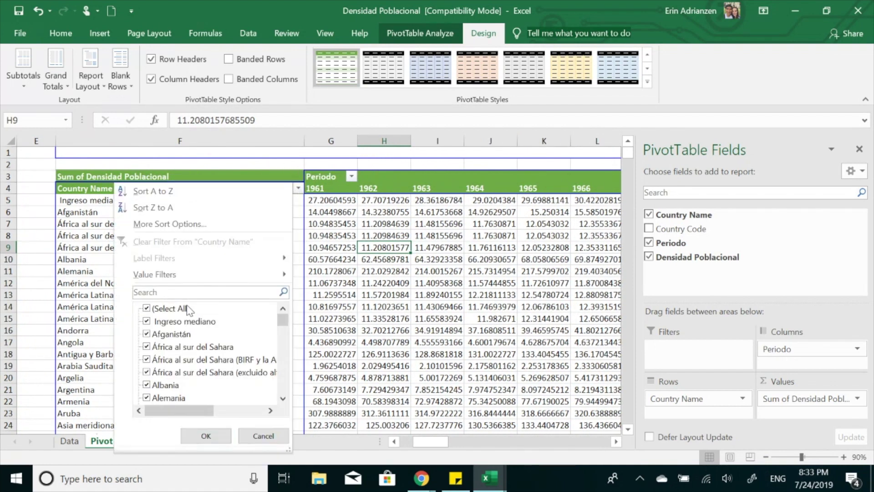
type("estados unido")
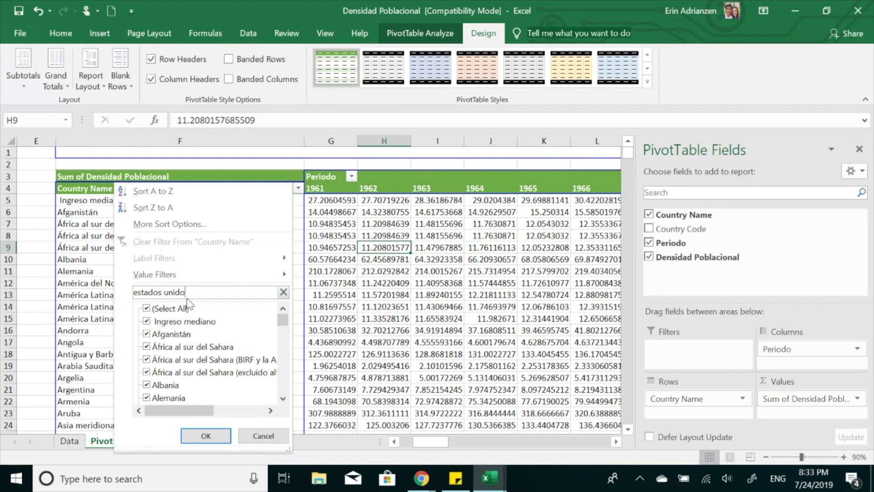
type("s")
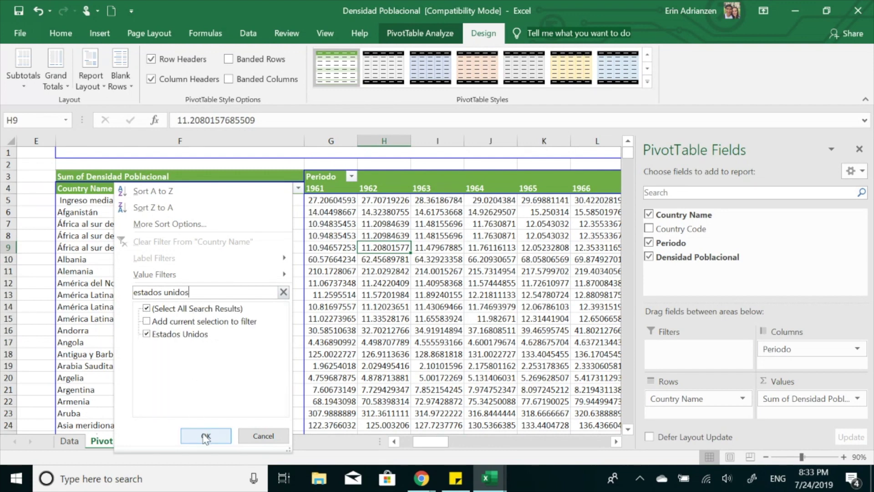
left_click(206, 437)
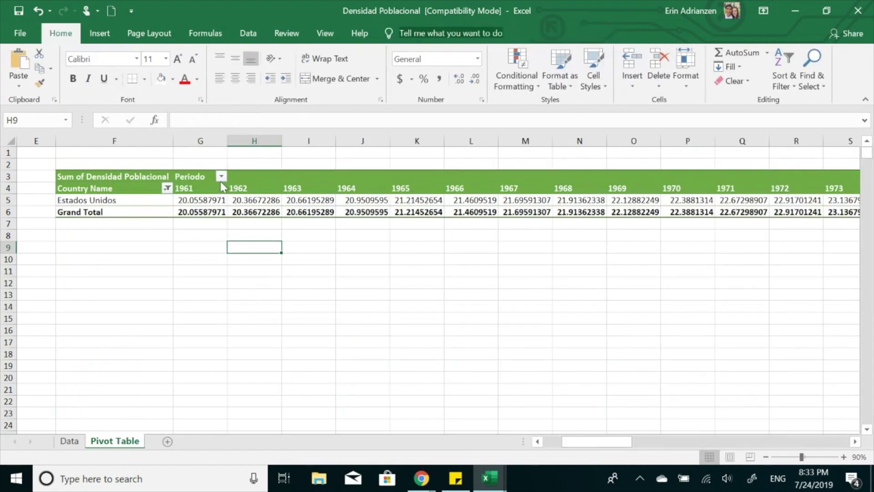
Step: Limit the Periodo filter to the years 2014, 2015, 2016, 2017 and 2018
left_click(222, 178)
left_click(81, 308)
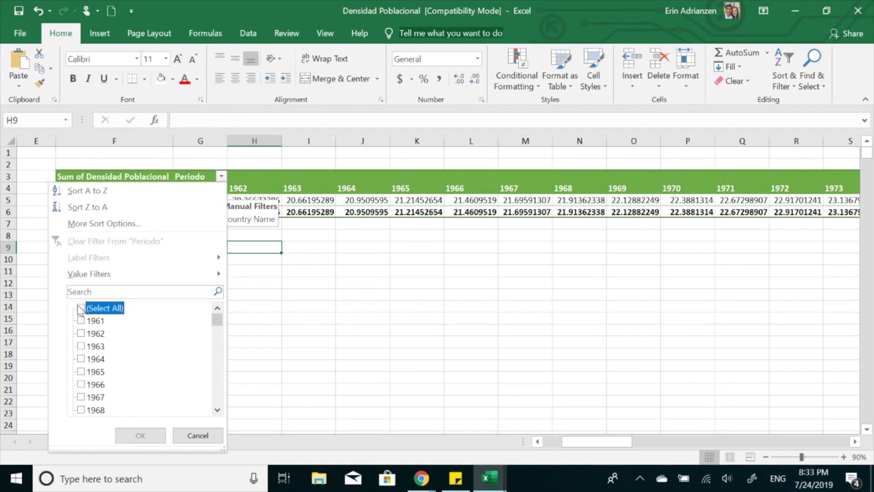
scroll(98, 365, "down", 7)
scroll(98, 364, "down", 8)
scroll(98, 364, "down", 2)
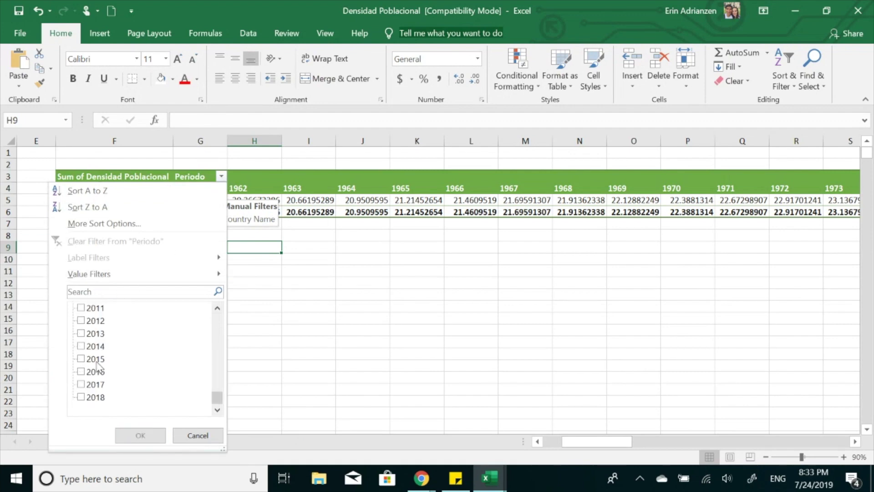
left_click(81, 397)
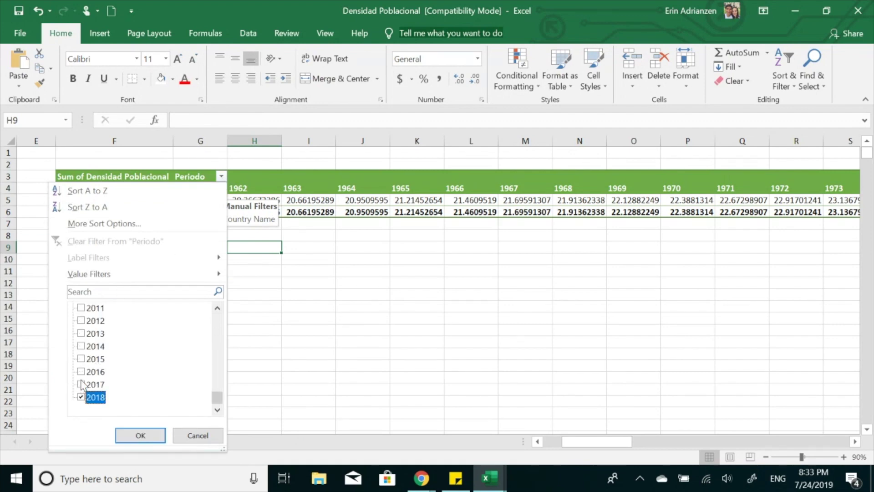
left_click(81, 385)
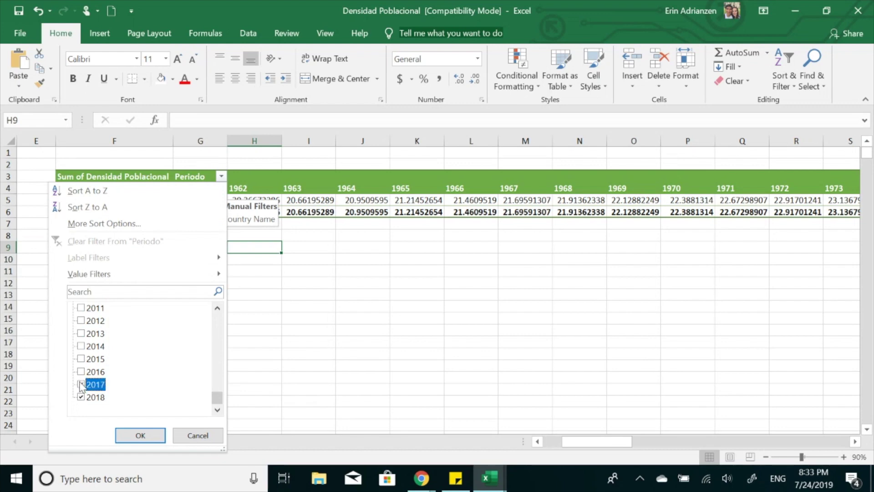
left_click(81, 371)
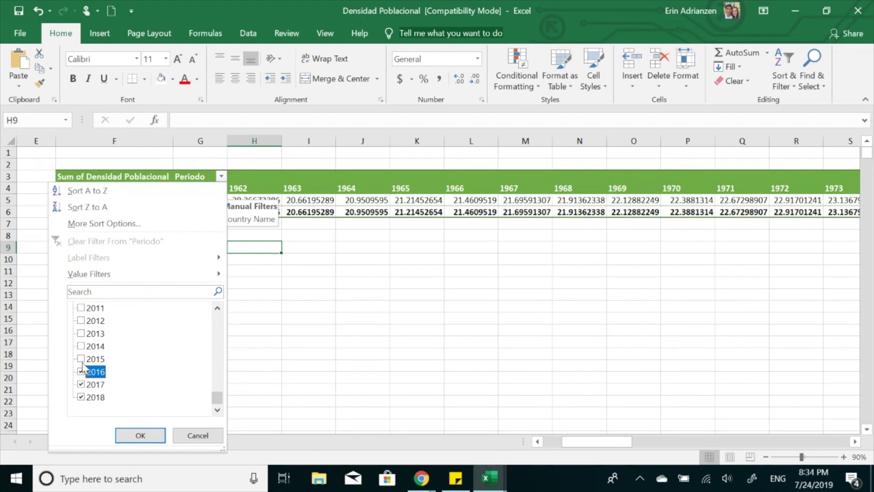
left_click(81, 359)
left_click(81, 346)
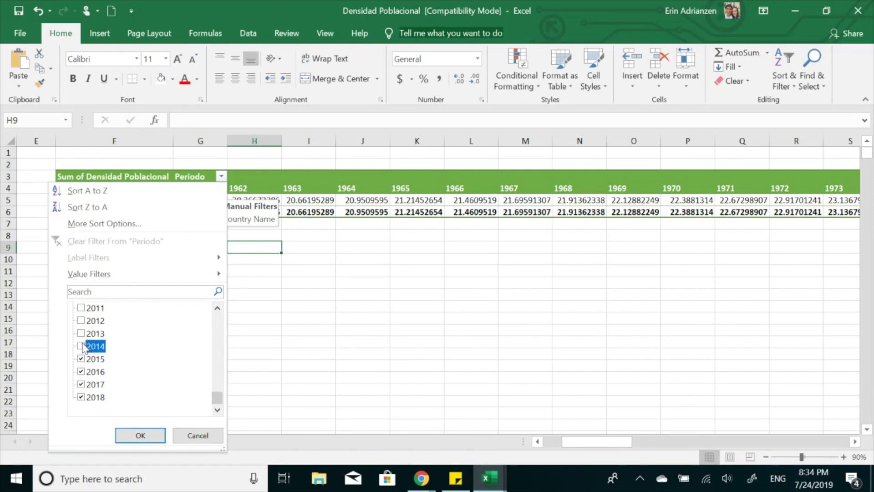
left_click(140, 436)
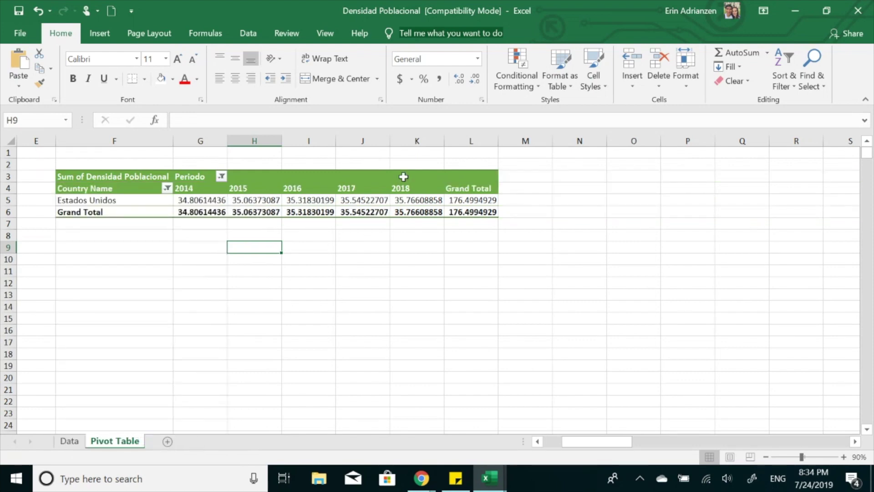
left_click(470, 201)
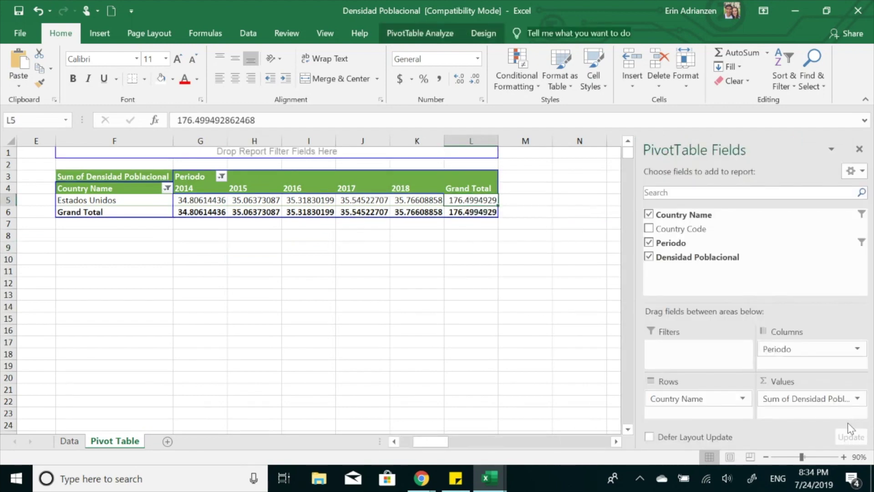
Step: Summarize Densidad Poblacional by Average instead of Sum in Value Field Settings
left_click(857, 399)
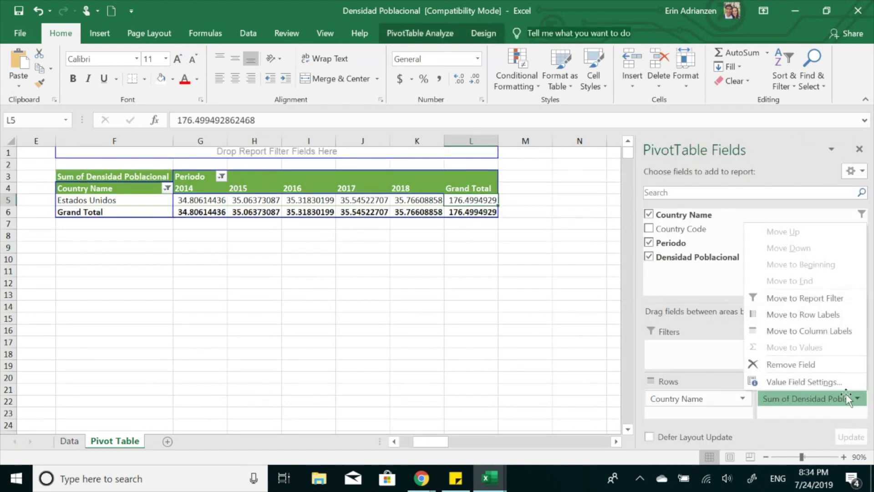
left_click(825, 383)
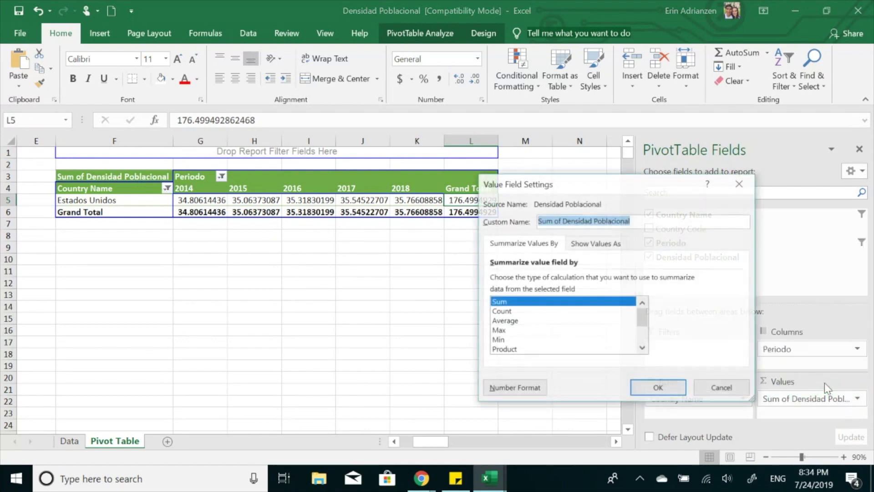
left_click(528, 321)
left_click(656, 388)
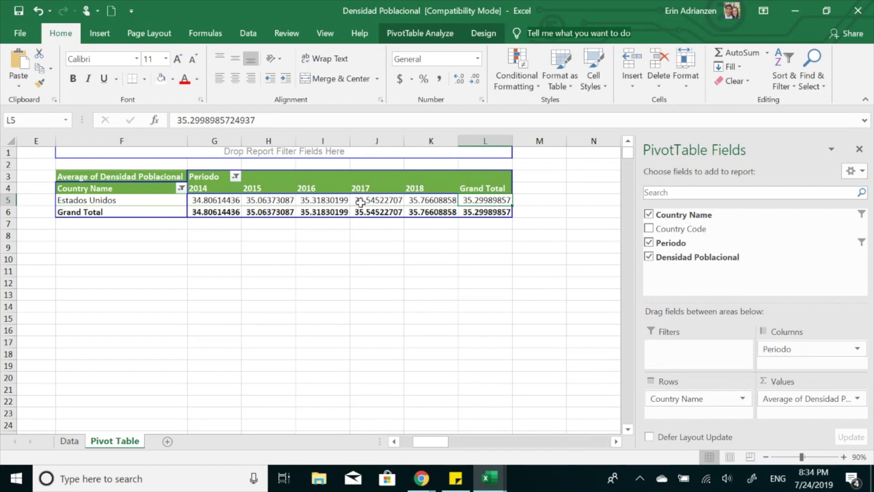
left_click(323, 199)
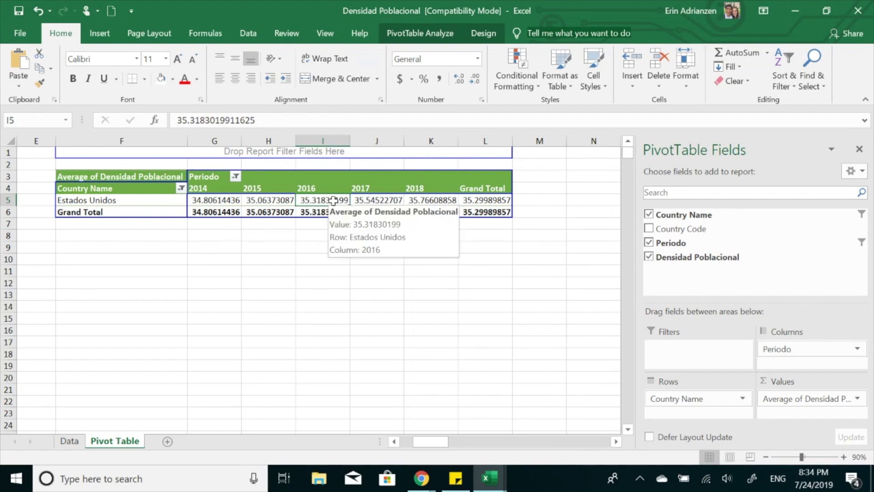
Step: Format the average values as Number with 2 decimals and a 1000 separator
right_click(334, 200)
left_click(390, 365)
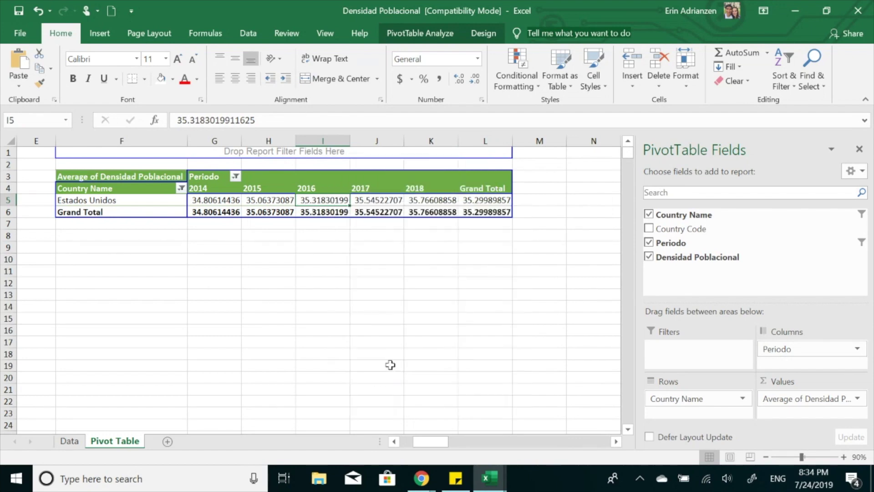
left_click(304, 446)
left_click(240, 199)
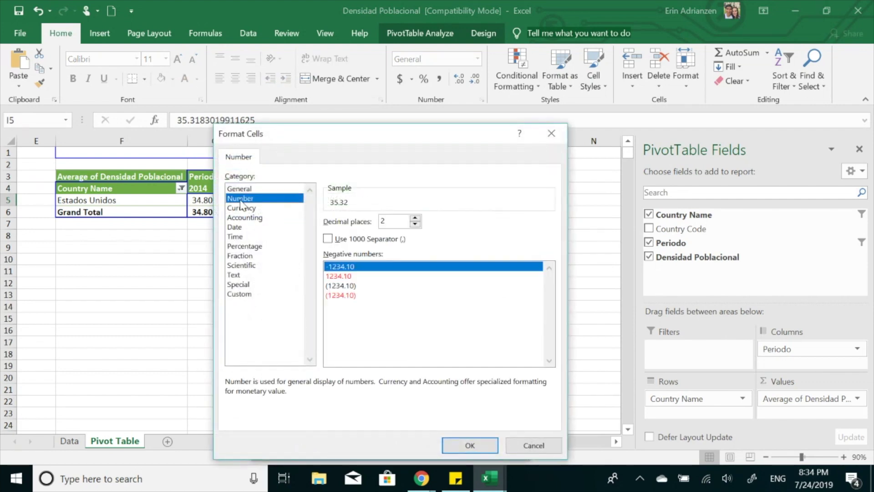
left_click(328, 239)
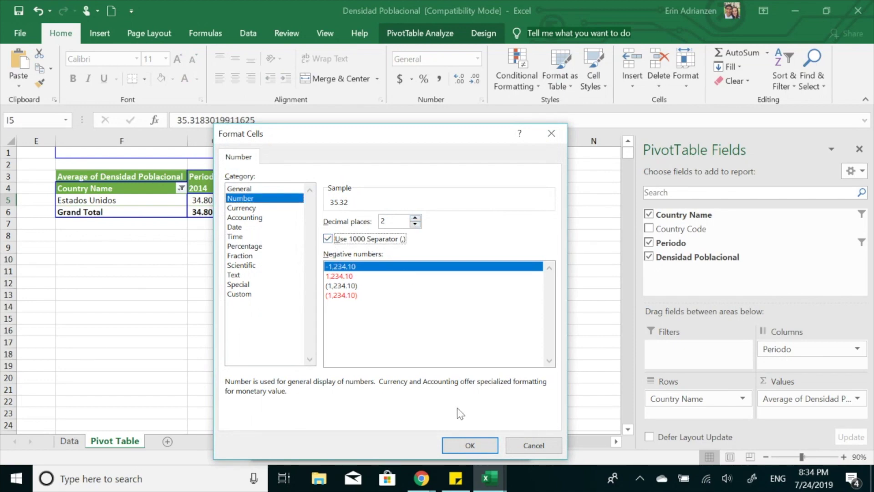
left_click(477, 447)
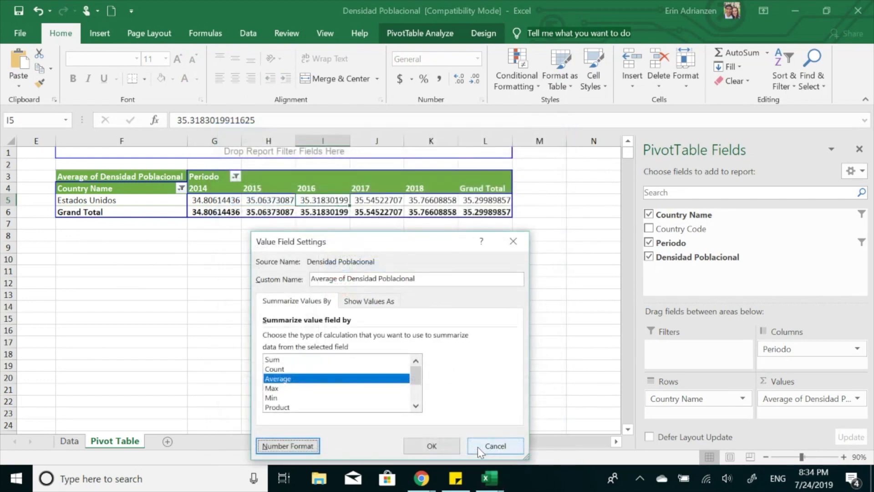
left_click(437, 446)
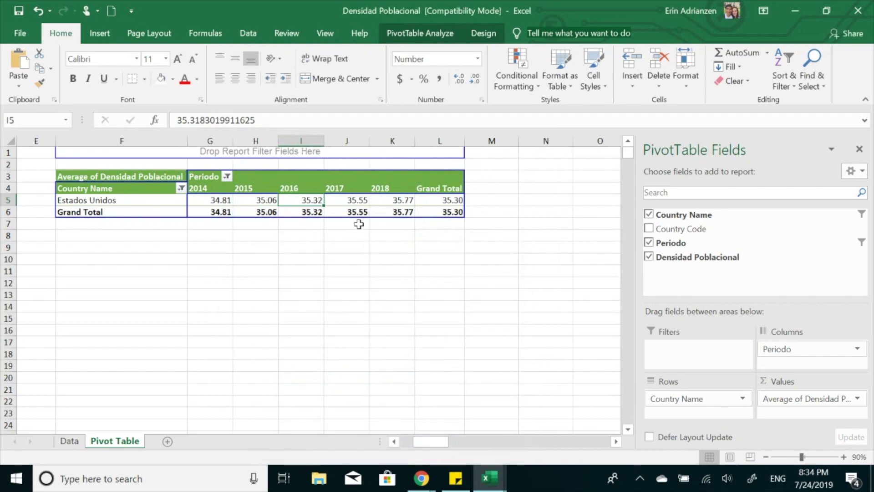